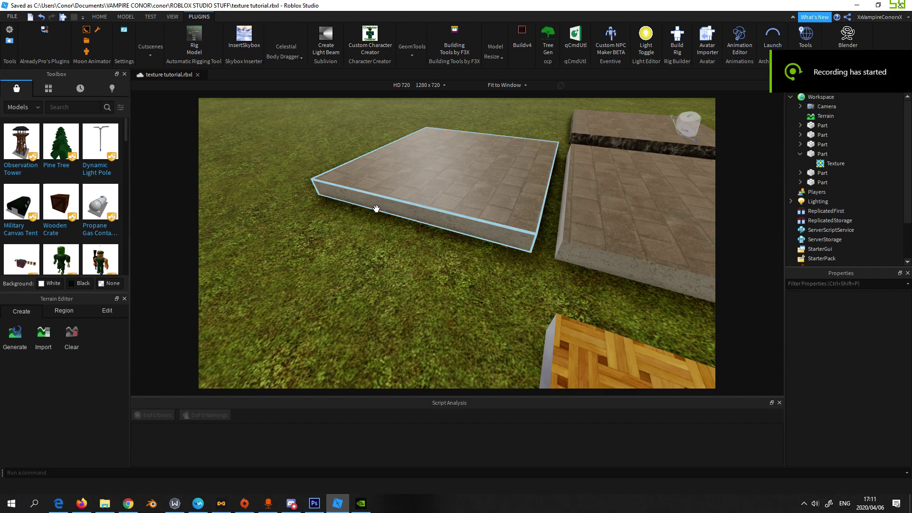
- Examine the tiled concrete slabs in the scene from several angles, checking the surface of the lighter slab
right_drag(376, 209, 377, 209)
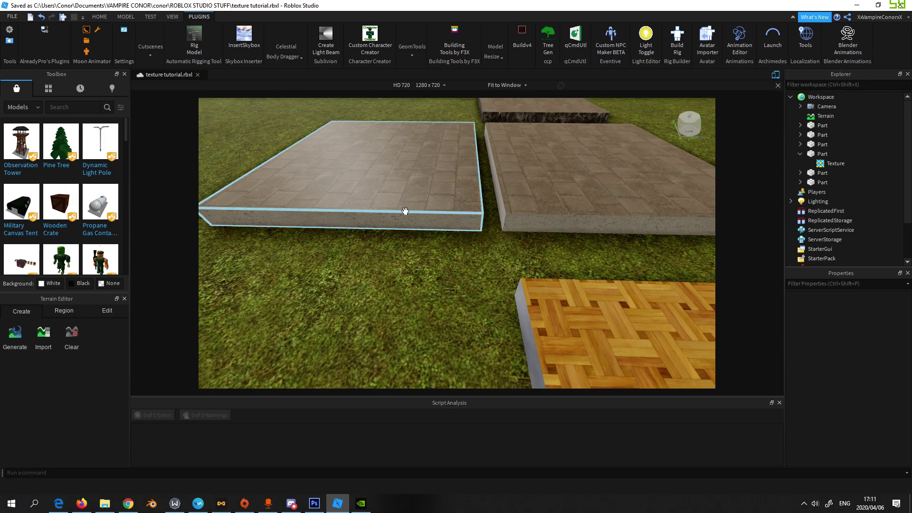
right_drag(412, 214, 412, 214)
key(a)
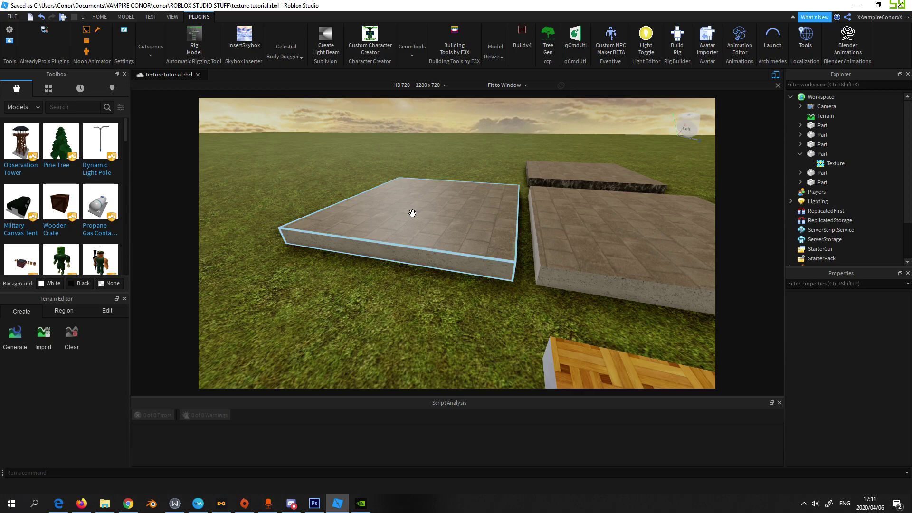
right_drag(412, 214, 412, 213)
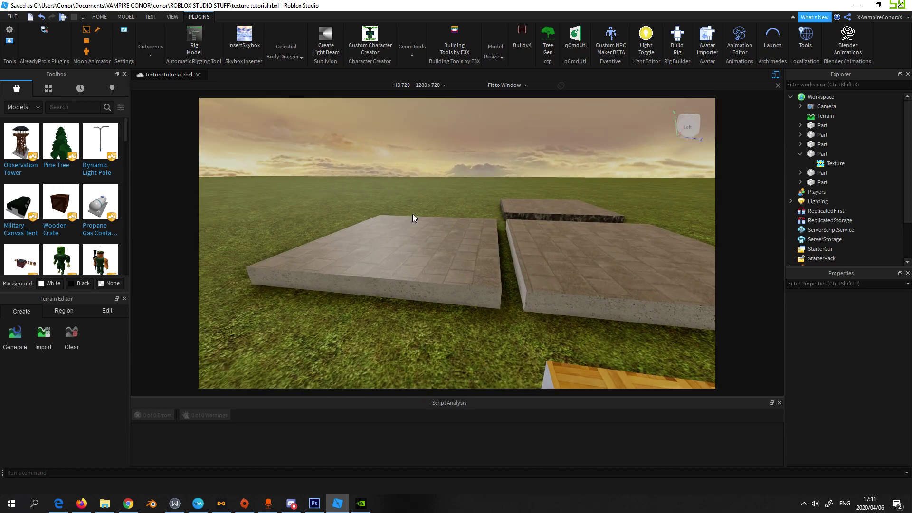
click(445, 285)
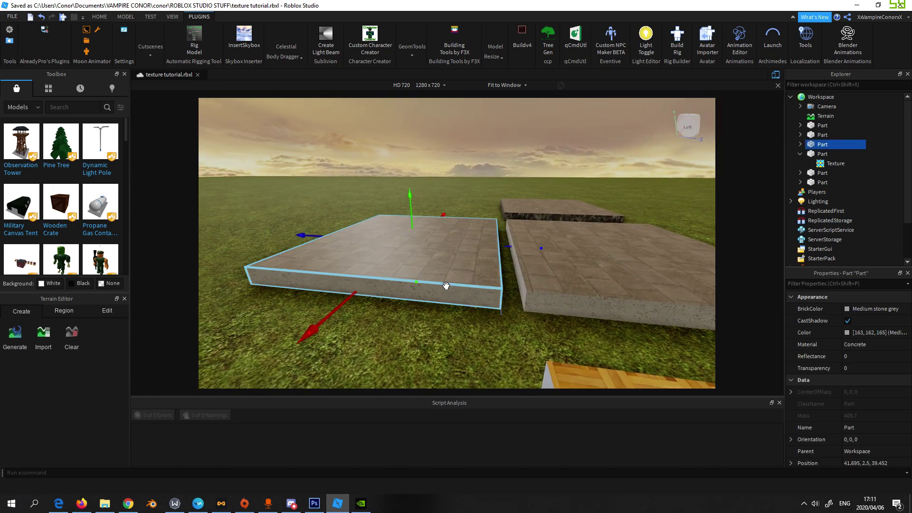
click(489, 177)
right_drag(490, 175, 492, 174)
- Switch to Chrome and review the Before & After examples in the "How to make a specular map effect" forum post
click(129, 505)
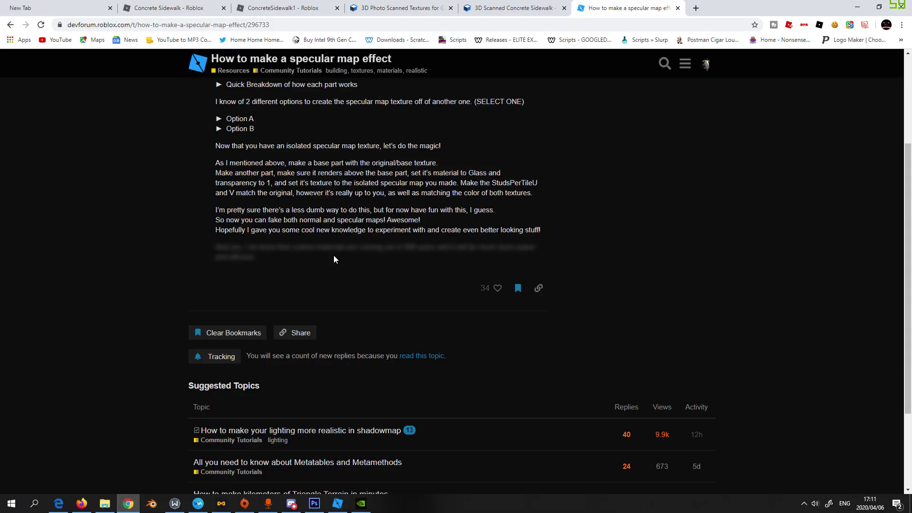
scroll(332, 339, up, 3)
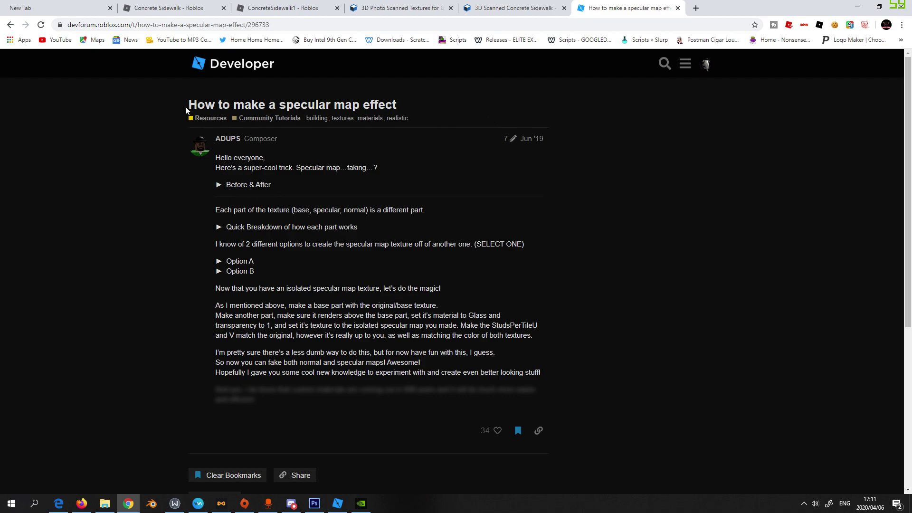
click(219, 186)
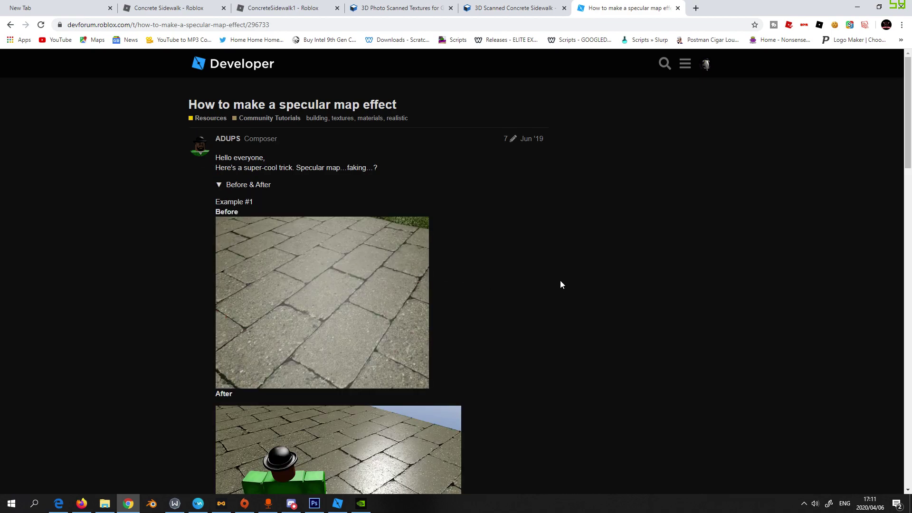
scroll(548, 267, down, 3)
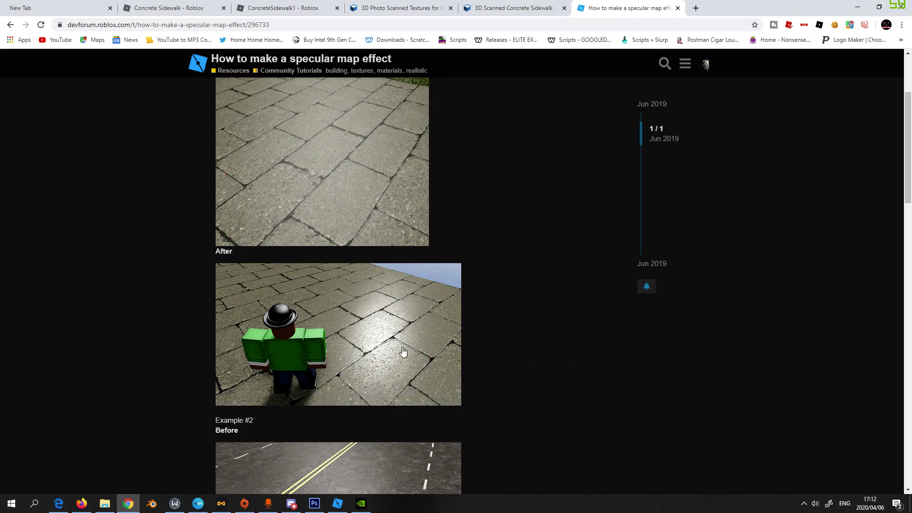
scroll(546, 323, down, 9)
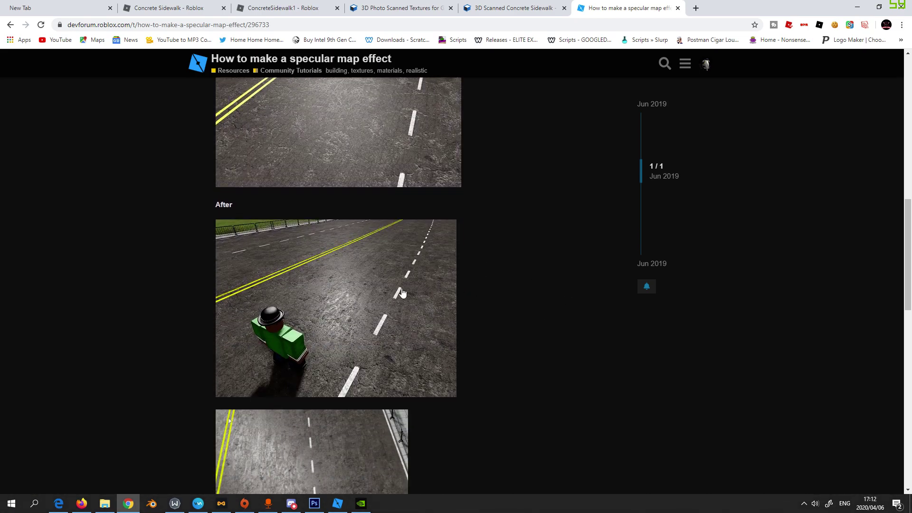
scroll(475, 404, down, 3)
scroll(404, 456, up, 2)
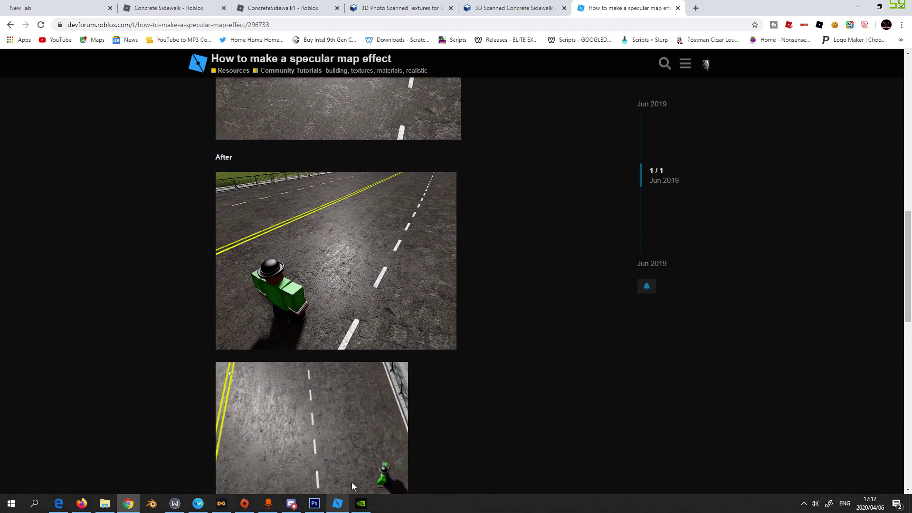
scroll(405, 384, down, 6)
scroll(399, 380, up, 6)
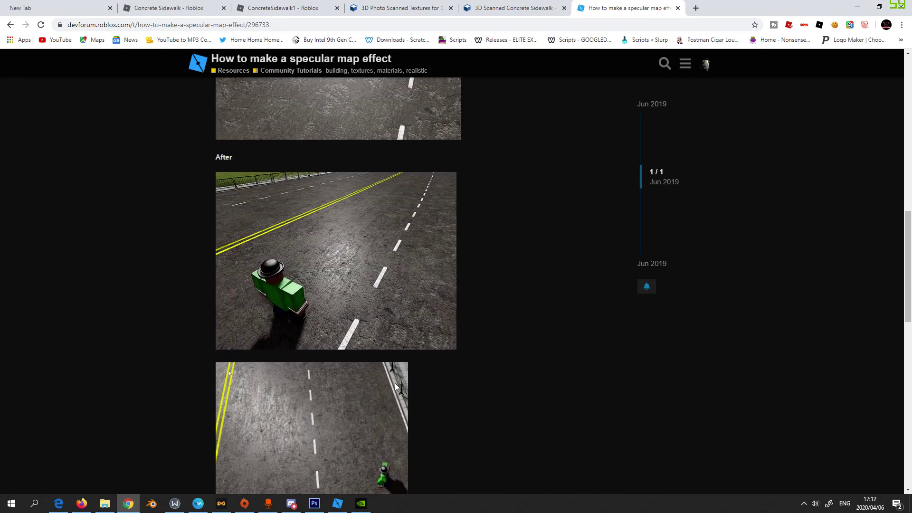
scroll(475, 238, up, 5)
scroll(459, 356, up, 3)
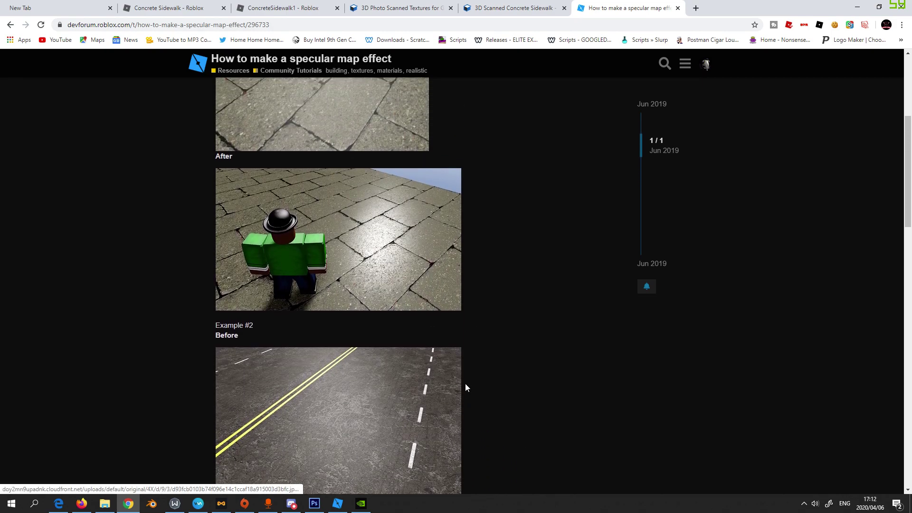
- Switch to Roblox Studio and inspect the light reflections on the tiled slab's top face from several angles and distances
click(343, 504)
right_drag(493, 304, 491, 306)
key(w)
right_drag(560, 293, 561, 293)
right_drag(400, 302, 400, 303)
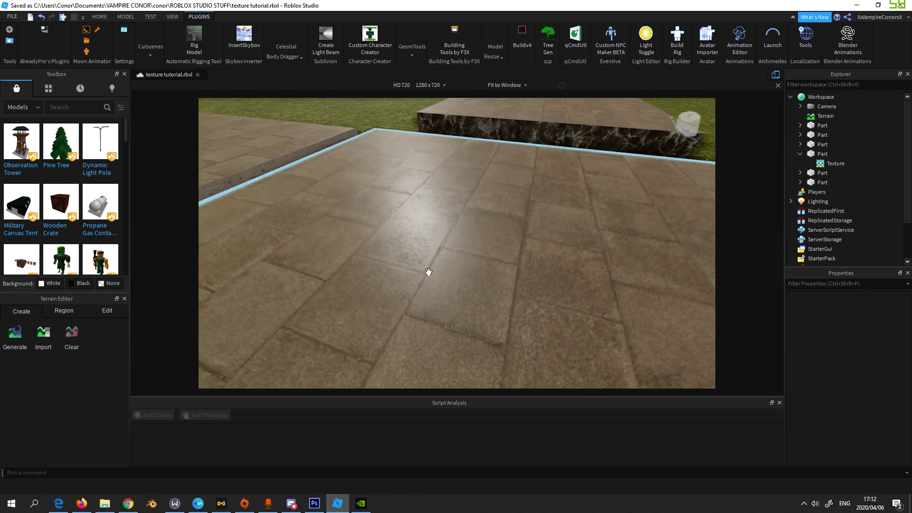
right_drag(438, 212, 481, 194)
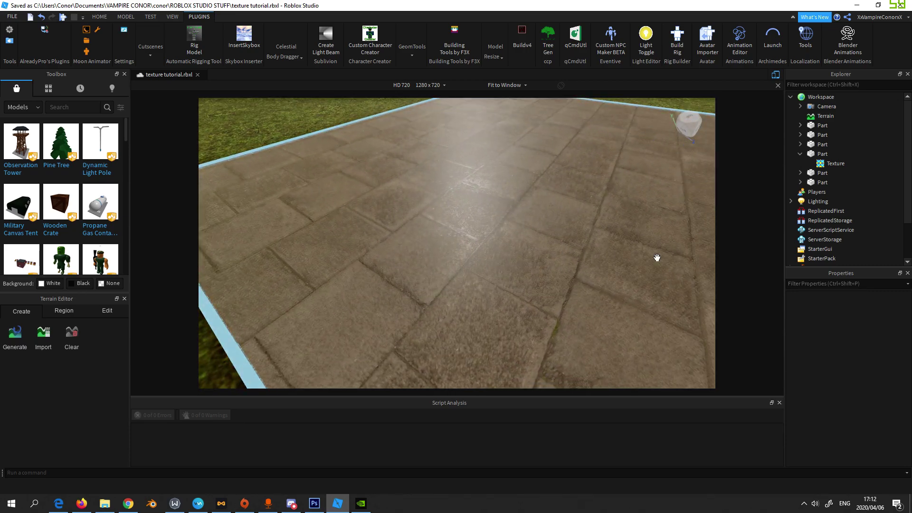
right_drag(540, 207, 549, 208)
key(w)
key(s)
key(s)
right_drag(334, 237, 335, 239)
key(s)
key(w)
right_drag(459, 241, 459, 241)
key(s)
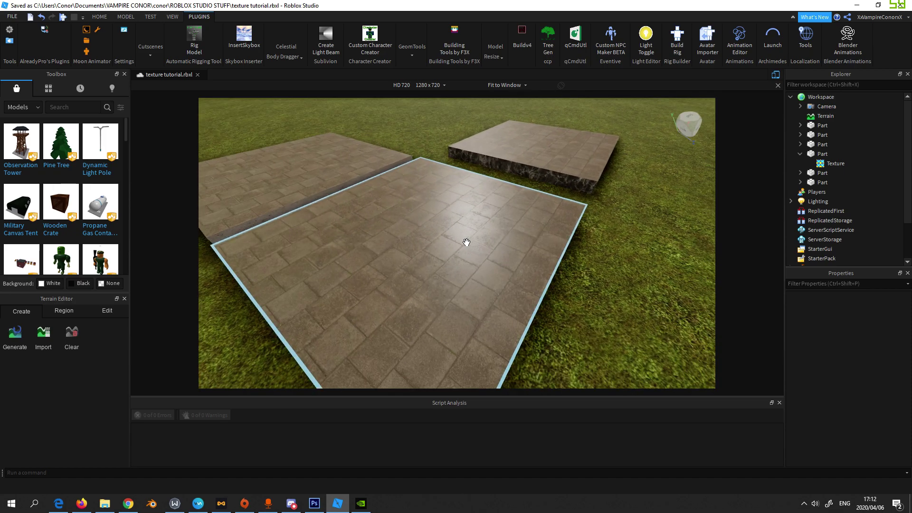
scroll(507, 207, up, 5)
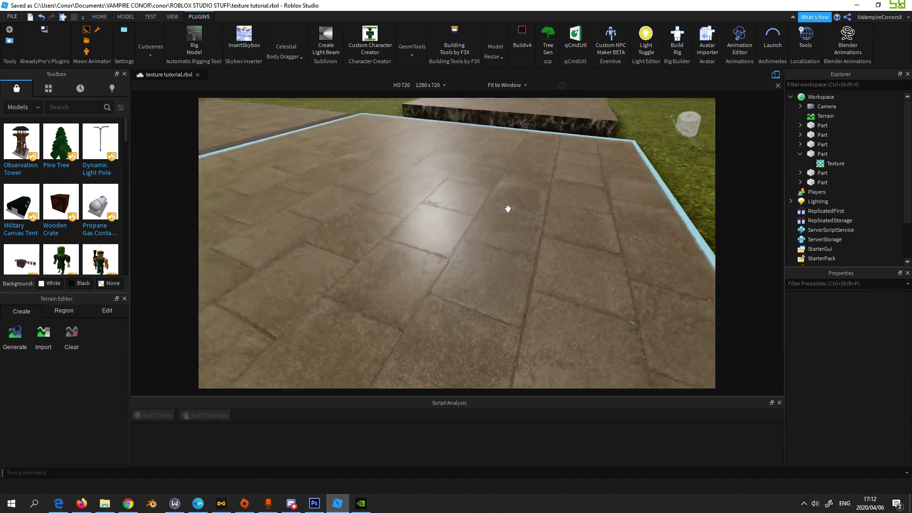
scroll(510, 233, up, 2)
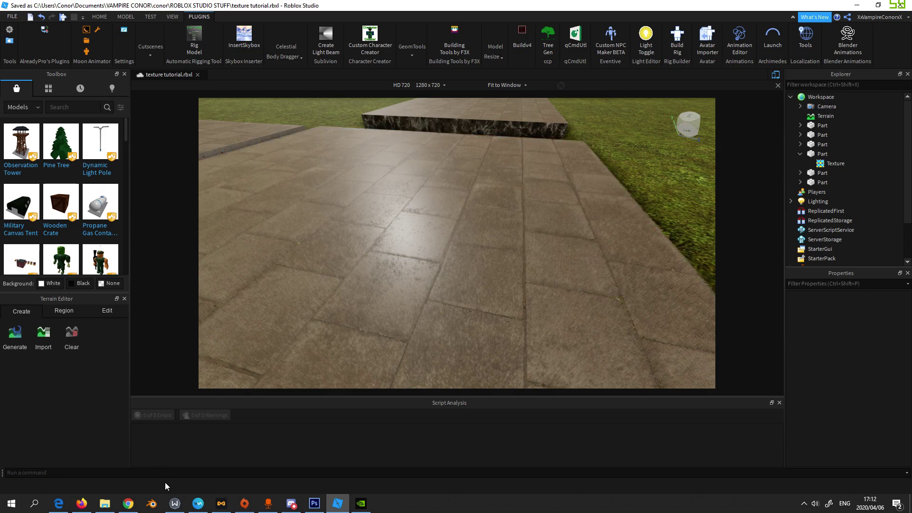
scroll(504, 242, down, 5)
scroll(465, 258, up, 3)
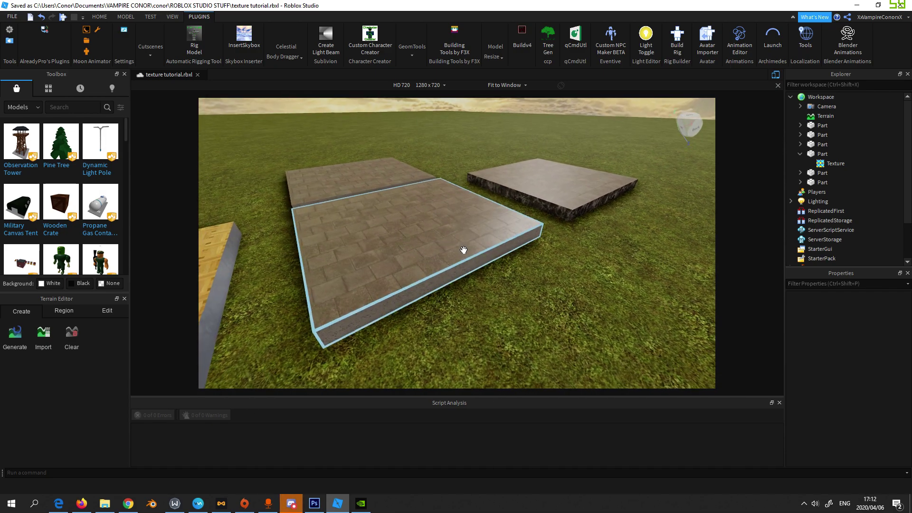
right_drag(464, 250, 463, 251)
scroll(462, 250, up, 3)
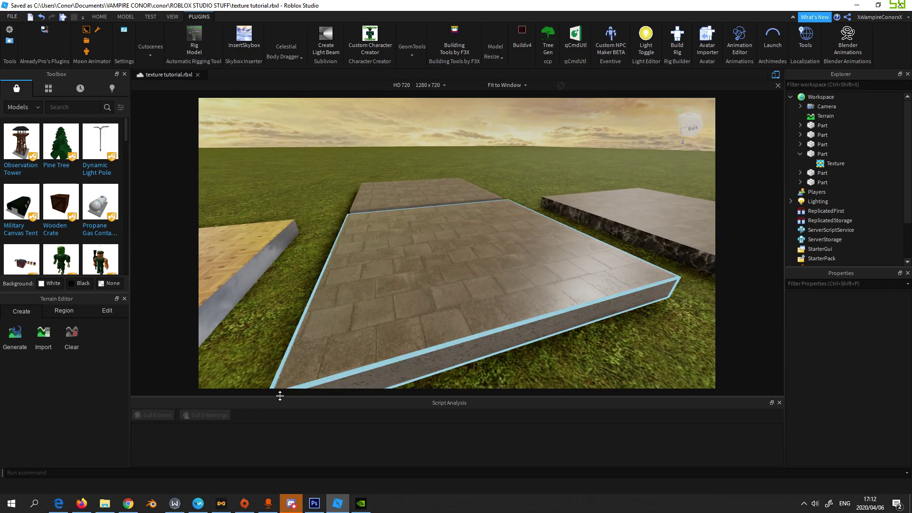
- Switch to Chrome and look over the 3D Scanned Concrete Sidewalk texture page on textures.com, including its Flat Maps
click(128, 505)
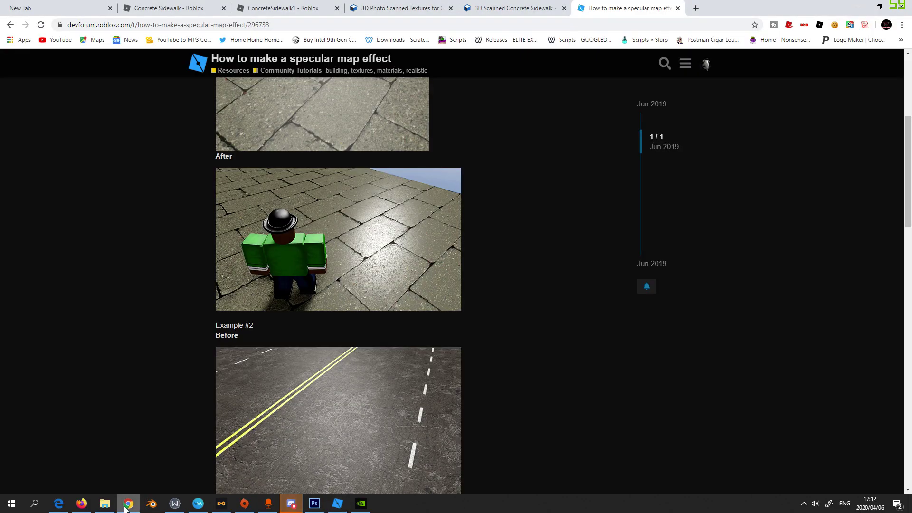
click(509, 7)
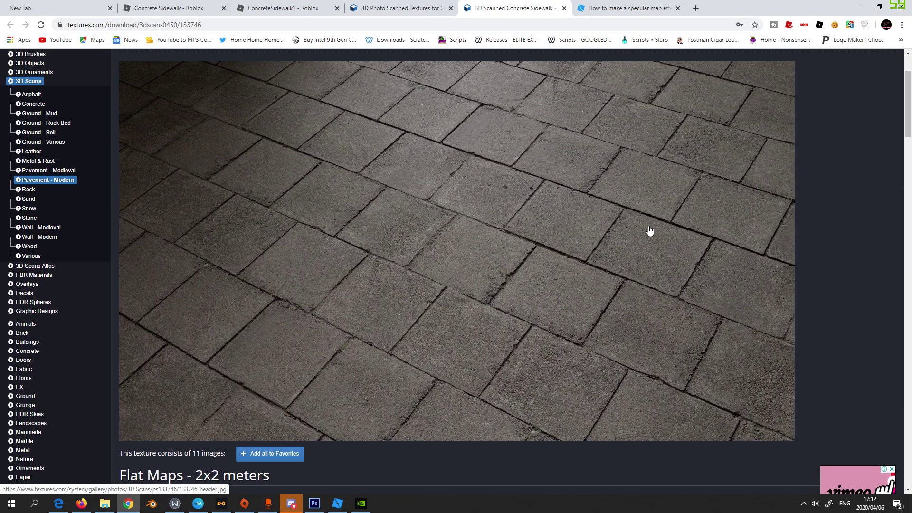
scroll(455, 249, down, 6)
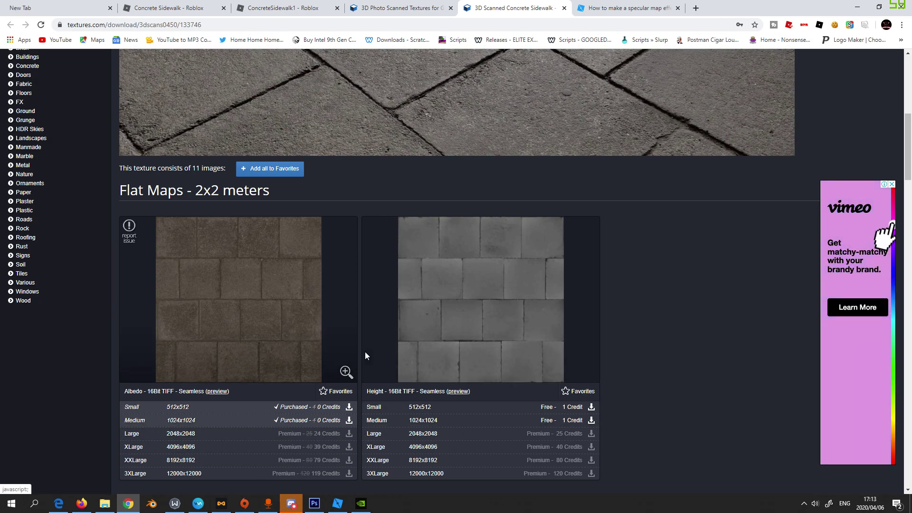
scroll(719, 331, up, 4)
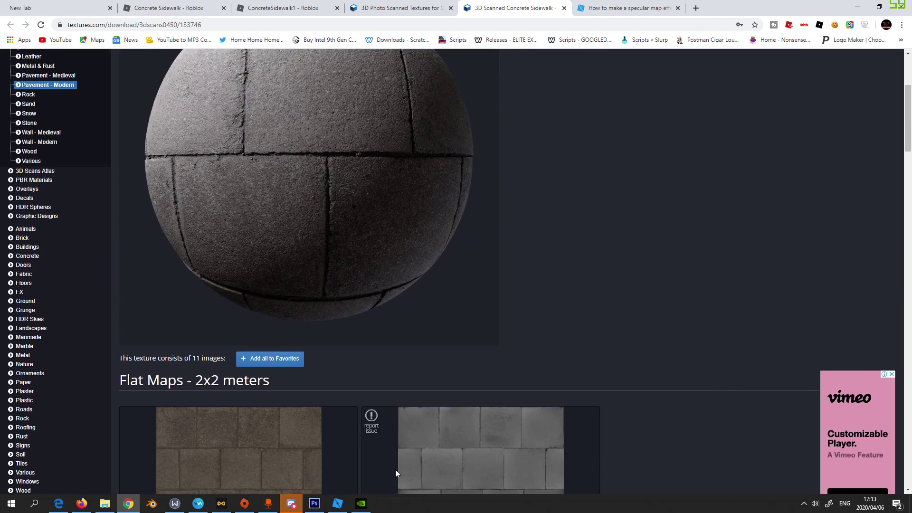
- Return to Roblox Studio and examine the specular highlight on the slab's paving texture up close
click(343, 511)
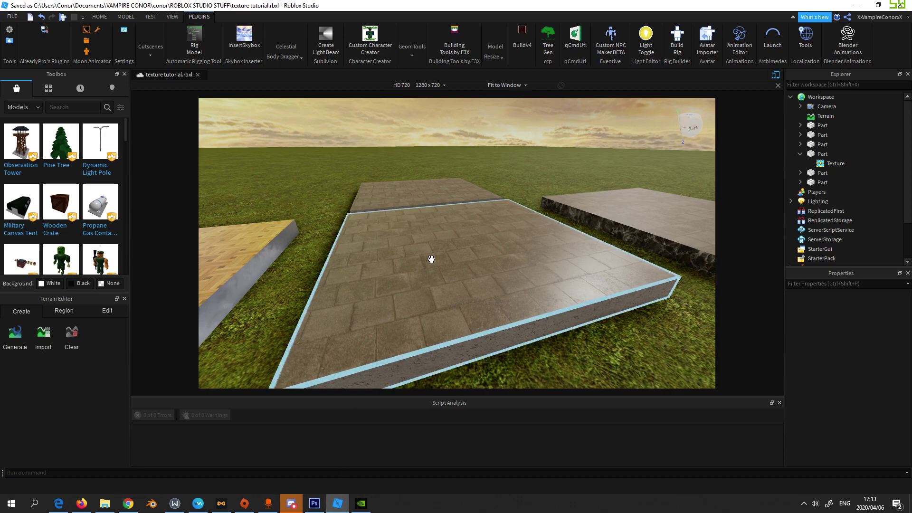
scroll(431, 259, up, 10)
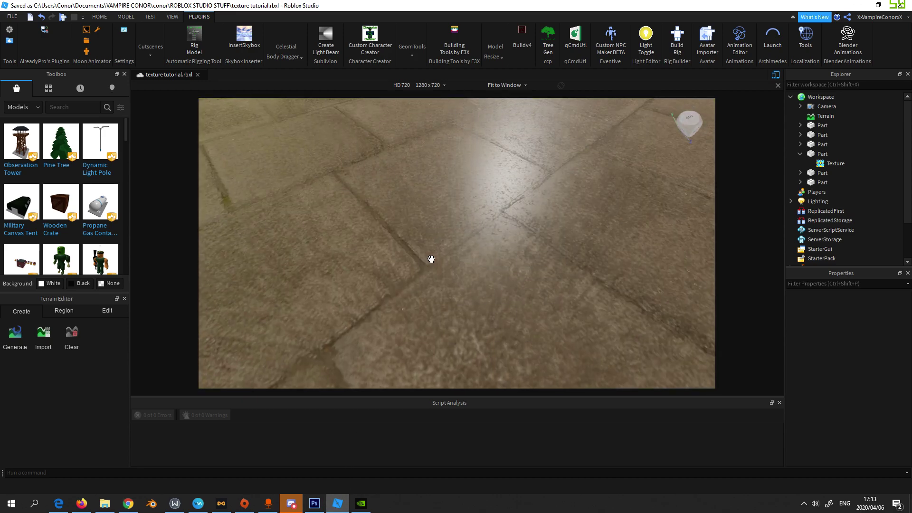
right_drag(432, 259, 430, 259)
key(s)
scroll(431, 260, up, 10)
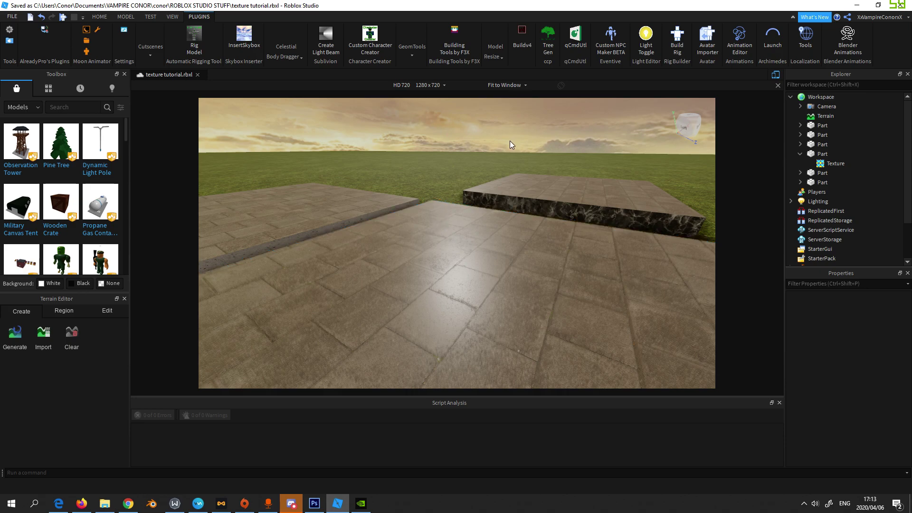
- Switch to Chrome, read the specular map post's Option A and Option B instructions, and return to the tiled slab in Roblox Studio
click(128, 504)
click(618, 6)
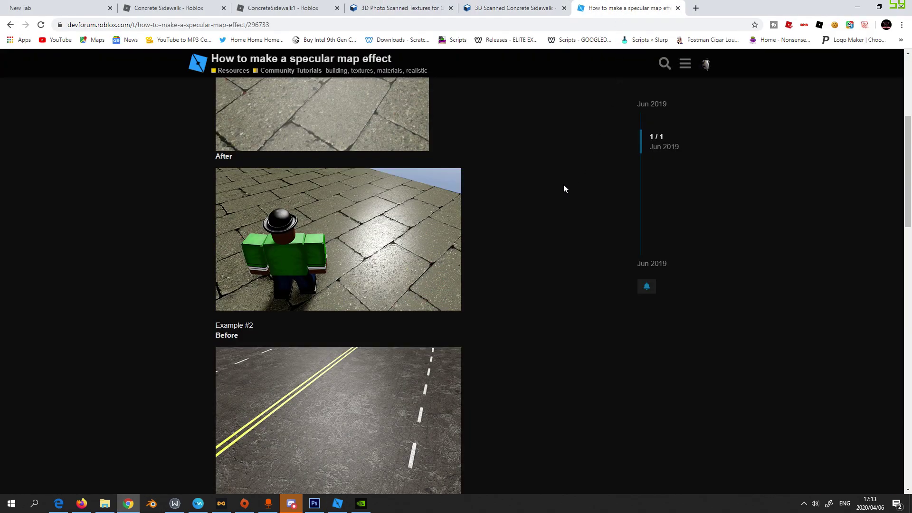
scroll(527, 212, down, 10)
scroll(459, 218, down, 9)
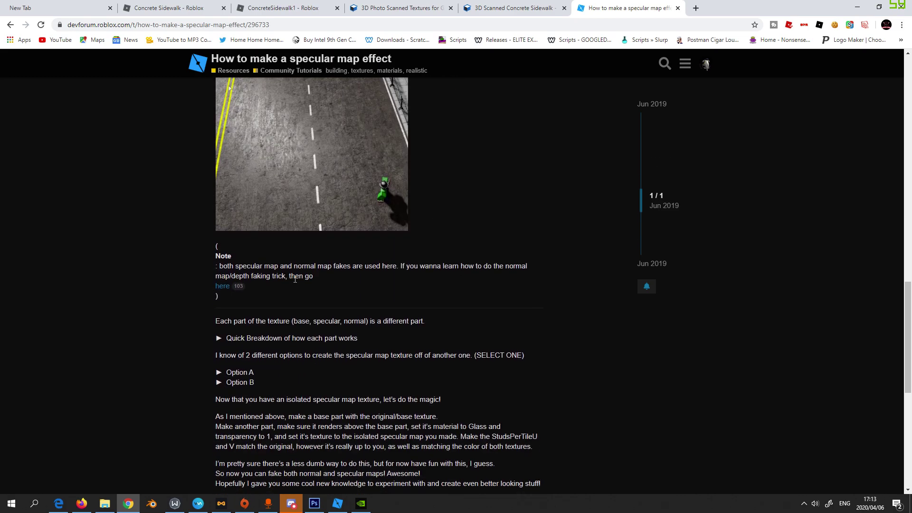
click(221, 136)
scroll(418, 319, down, 8)
scroll(405, 317, down, 8)
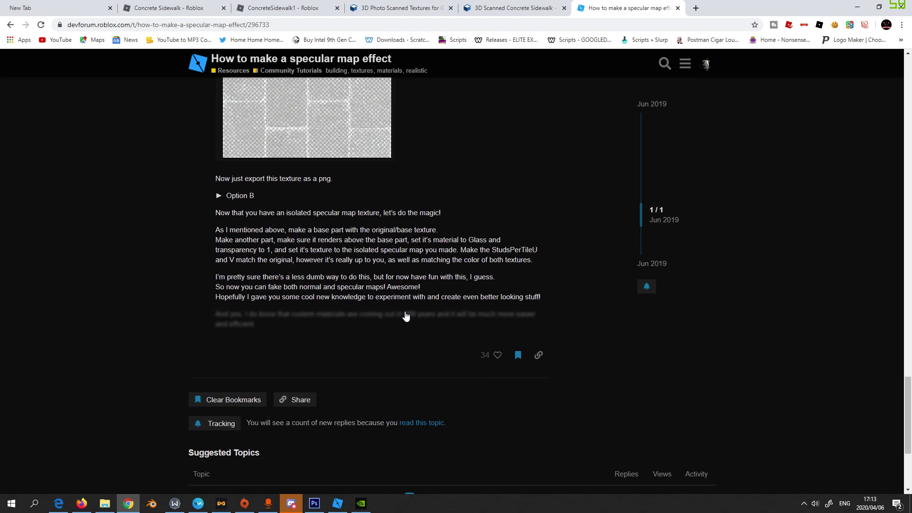
click(224, 151)
scroll(417, 241, down, 9)
scroll(351, 399, up, 12)
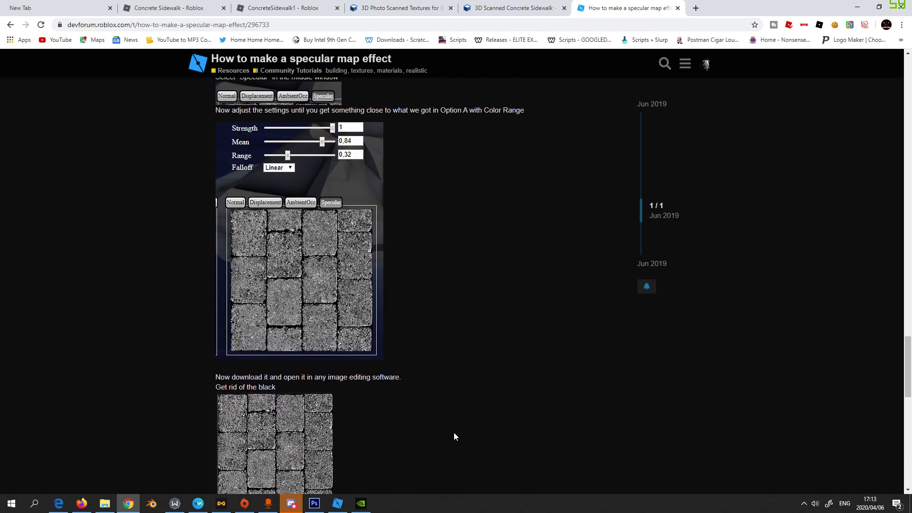
scroll(458, 352, up, 15)
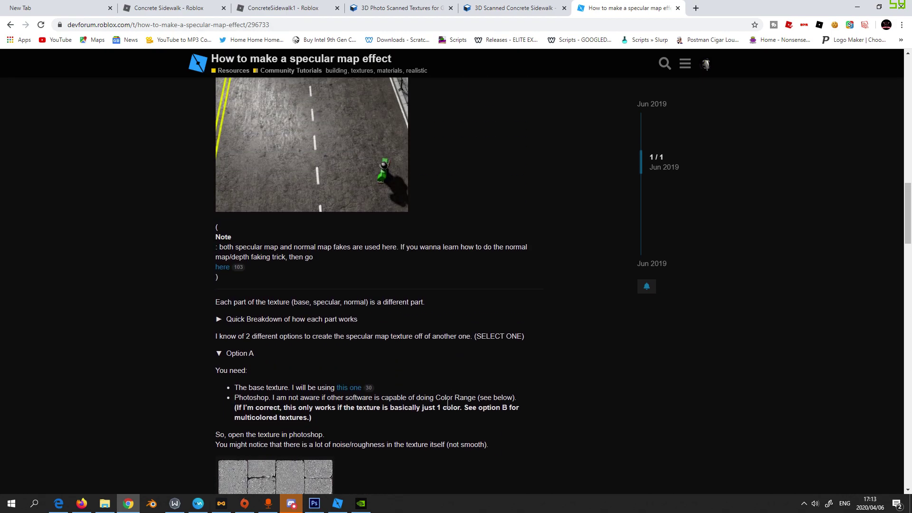
click(337, 503)
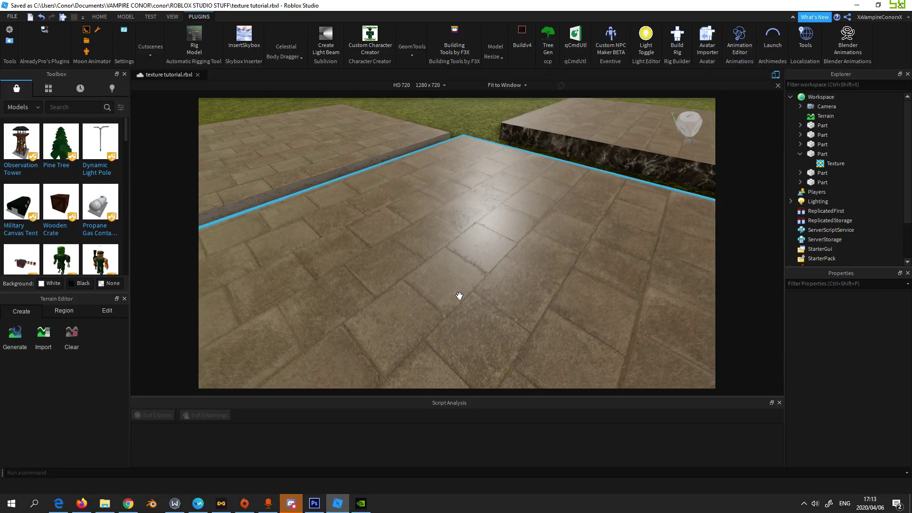
right_drag(459, 296, 460, 290)
- Switch to Photoshop and add a blank layer beneath the ConcreteSidewalk.png texture layer
click(324, 503)
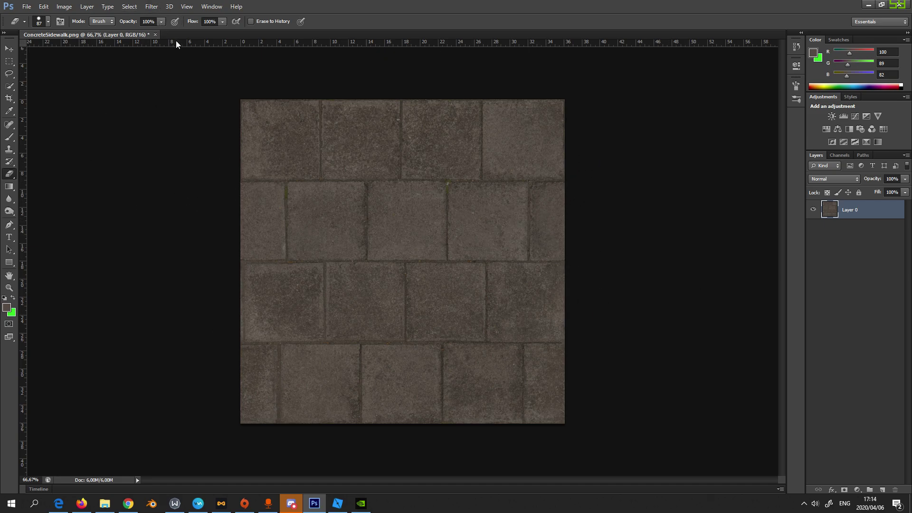
click(123, 8)
click(124, 9)
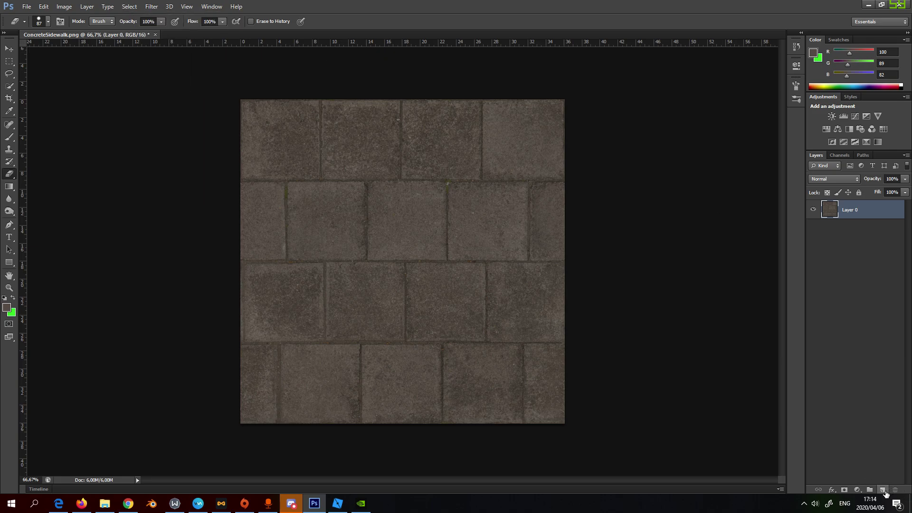
click(883, 490)
drag(861, 222, 861, 232)
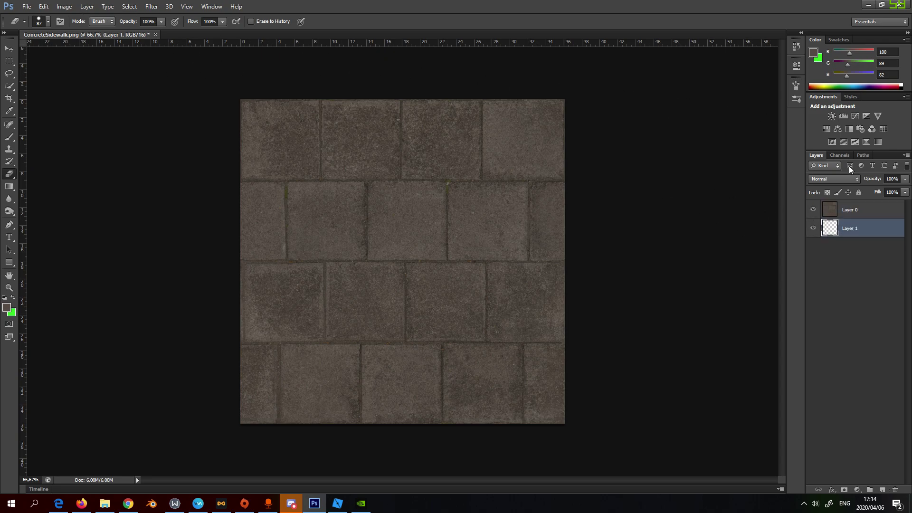
- Start a Color Range selection on the concrete texture layer and sample the stone colour from a second-row slab
click(850, 211)
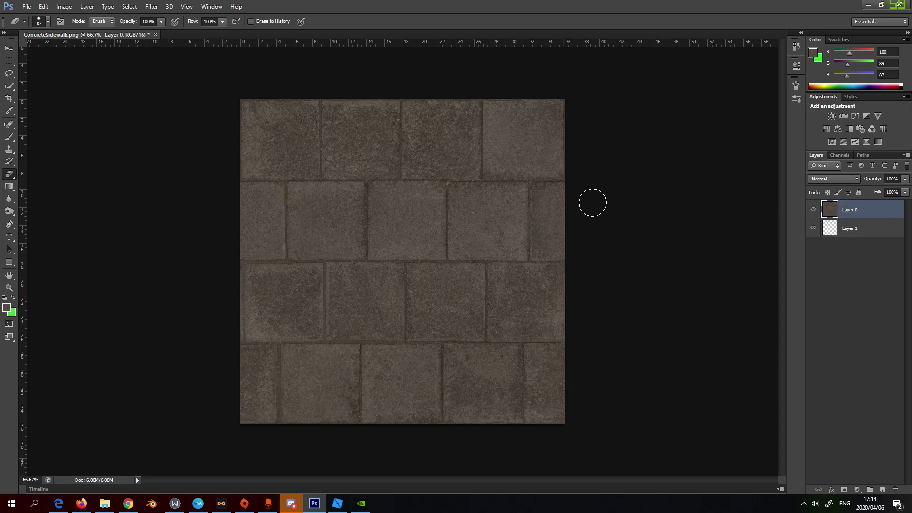
click(130, 7)
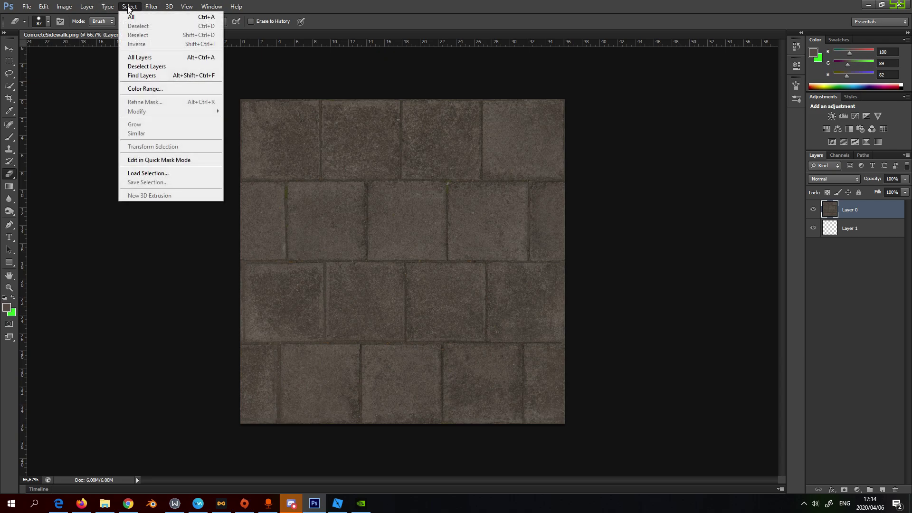
click(134, 89)
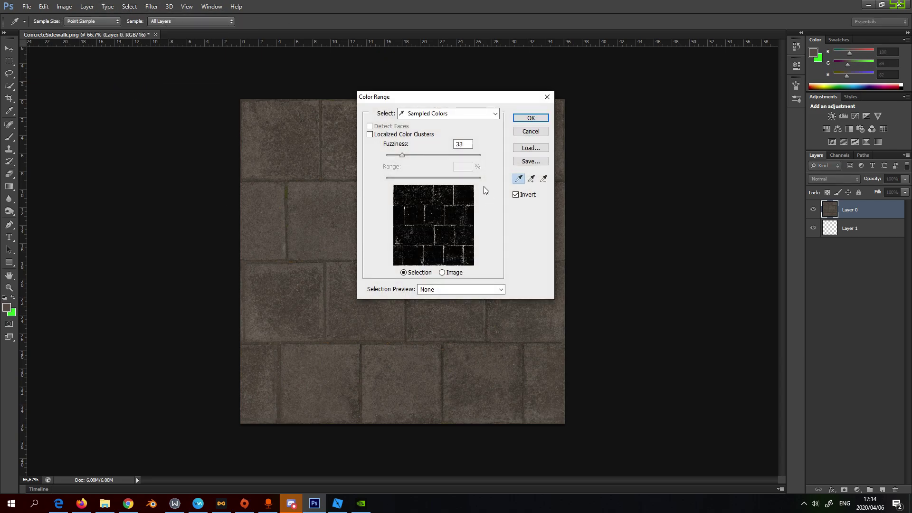
scroll(303, 245, up, 8)
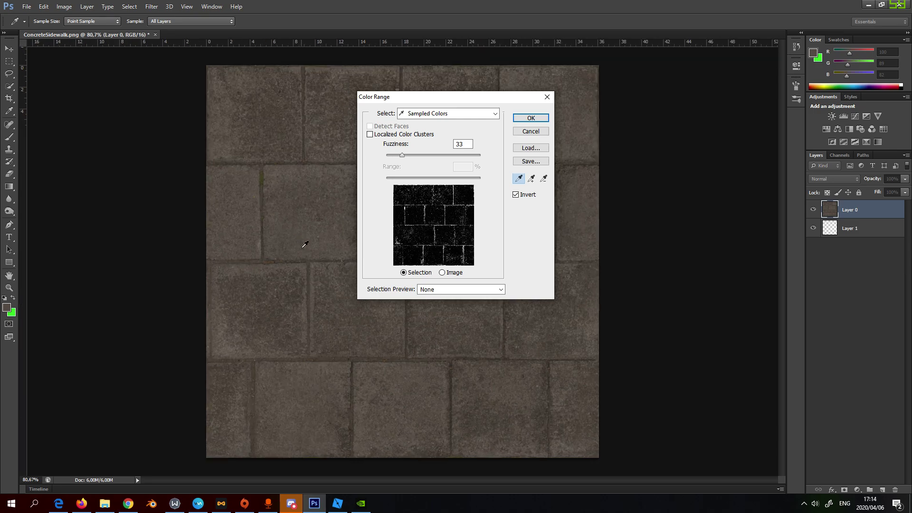
scroll(311, 209, down, 2)
alt+scroll(314, 199, down, 2)
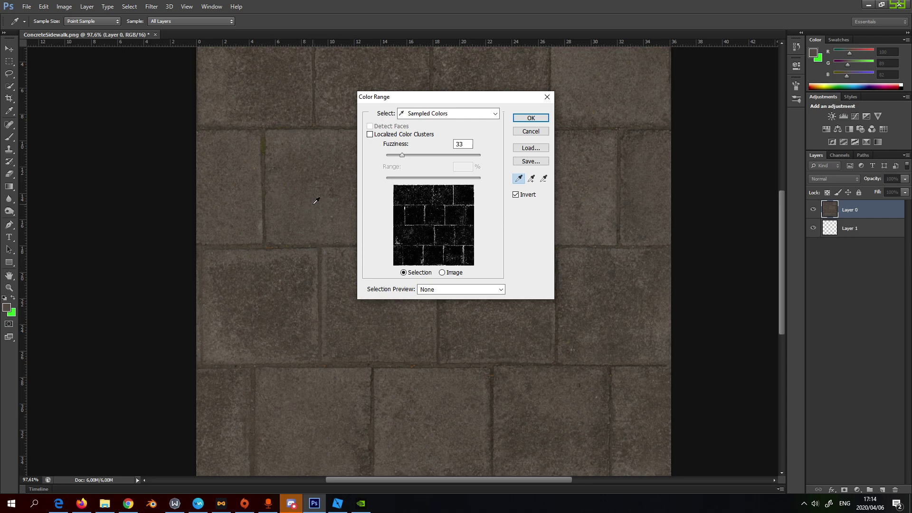
click(316, 201)
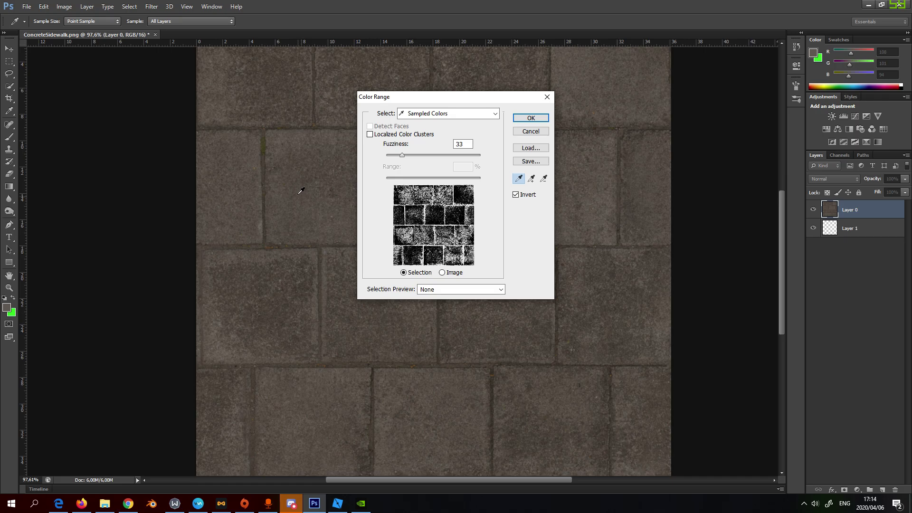
click(299, 193)
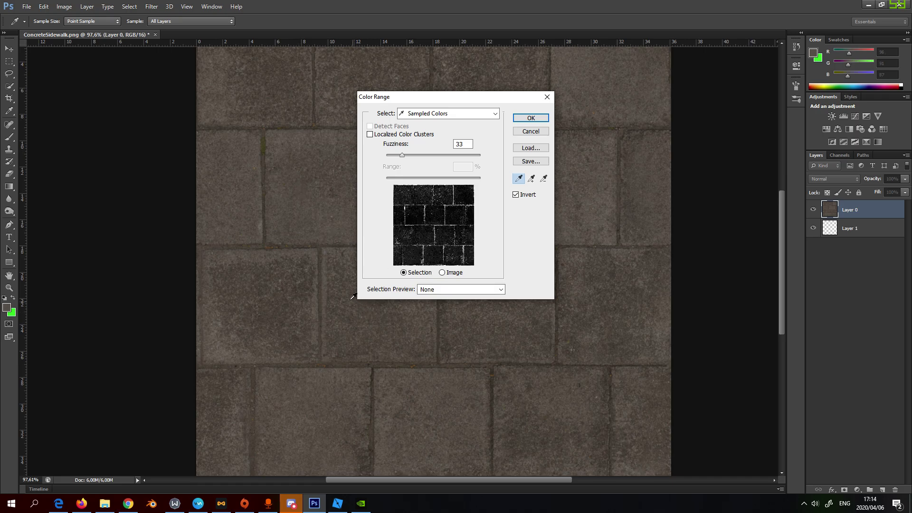
- Resample the Color Range colour at several points on and around the second-row slab, finishing on a light tone within the slab
scroll(294, 234, up, 8)
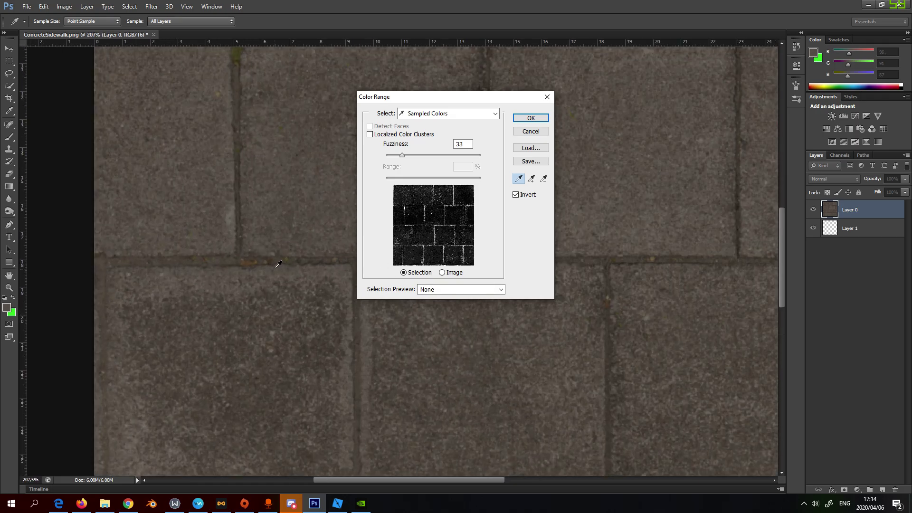
alt+scroll(326, 192, down, 6)
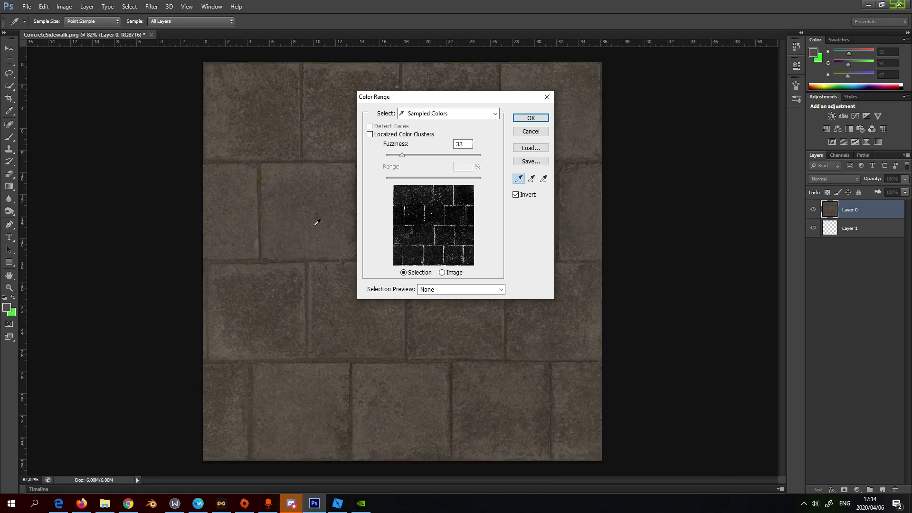
click(326, 241)
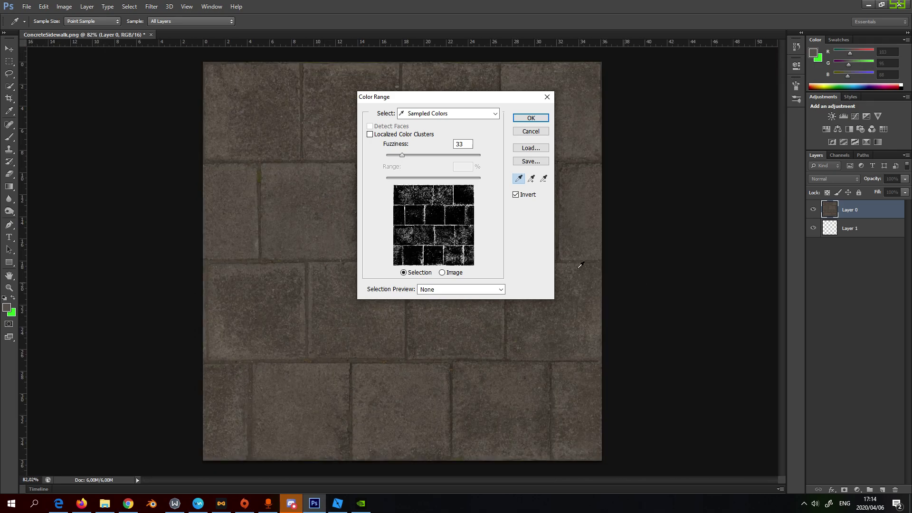
click(312, 211)
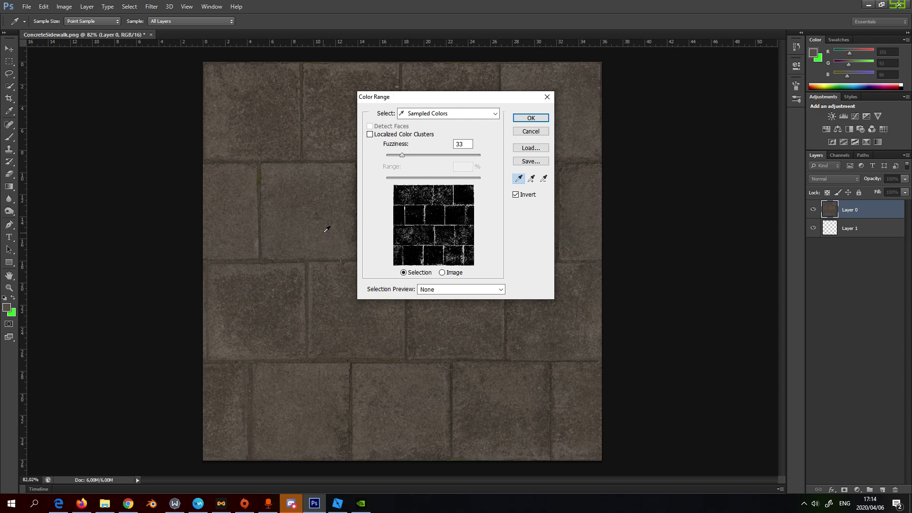
click(326, 229)
click(334, 216)
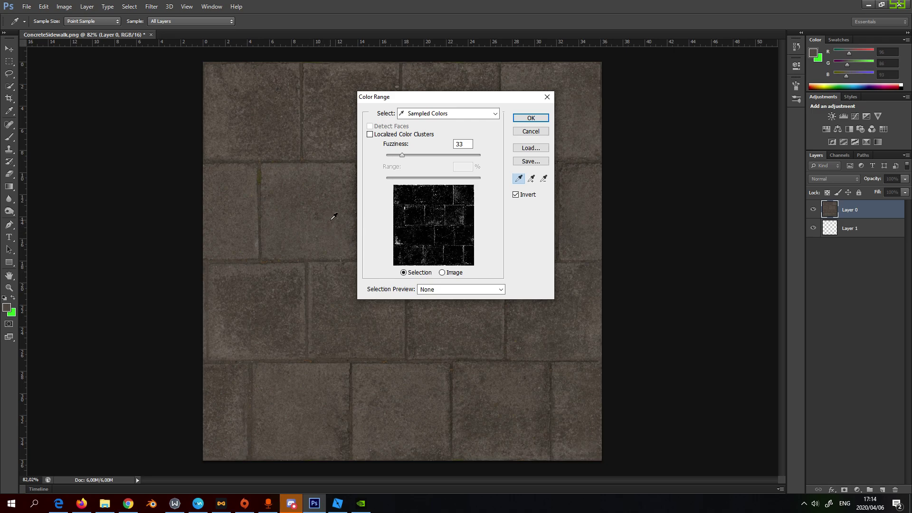
click(343, 239)
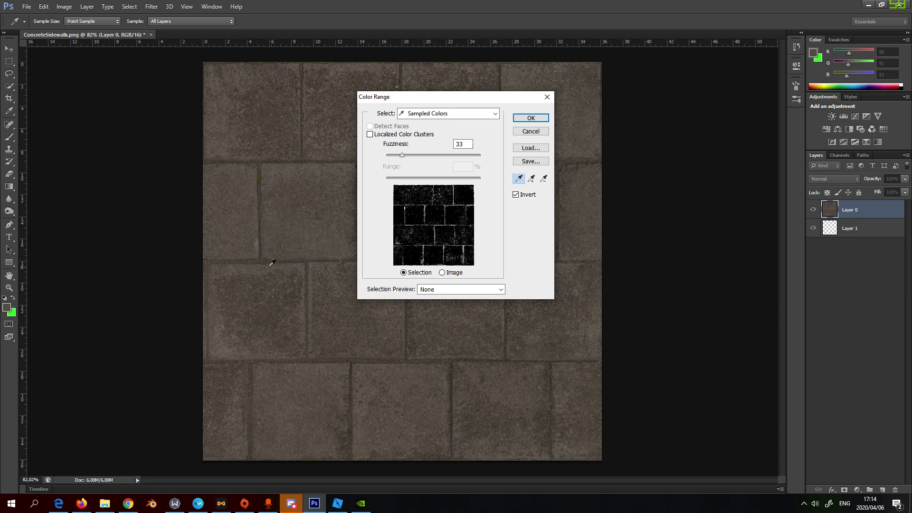
click(262, 267)
click(302, 240)
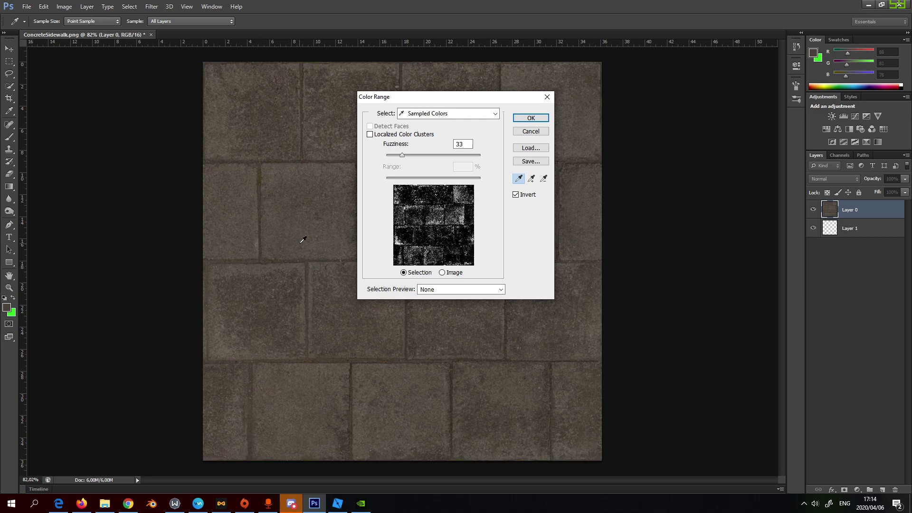
click(302, 220)
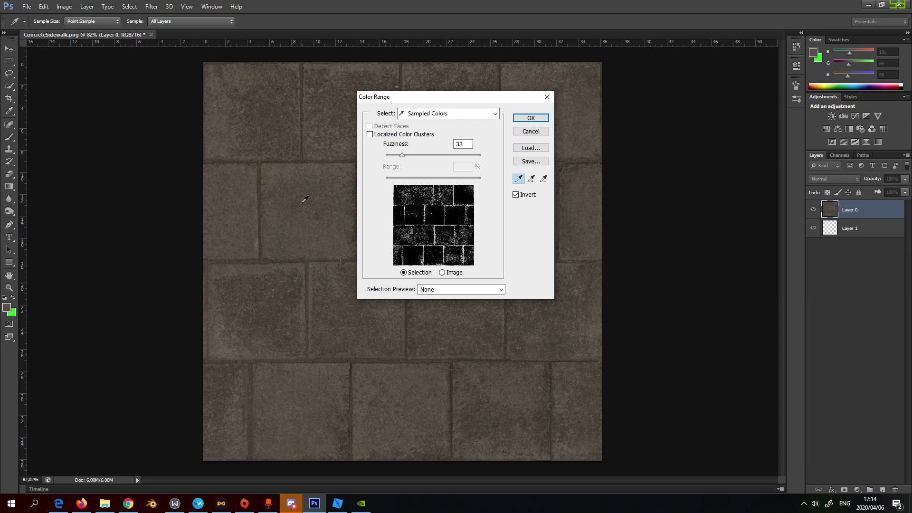
click(328, 200)
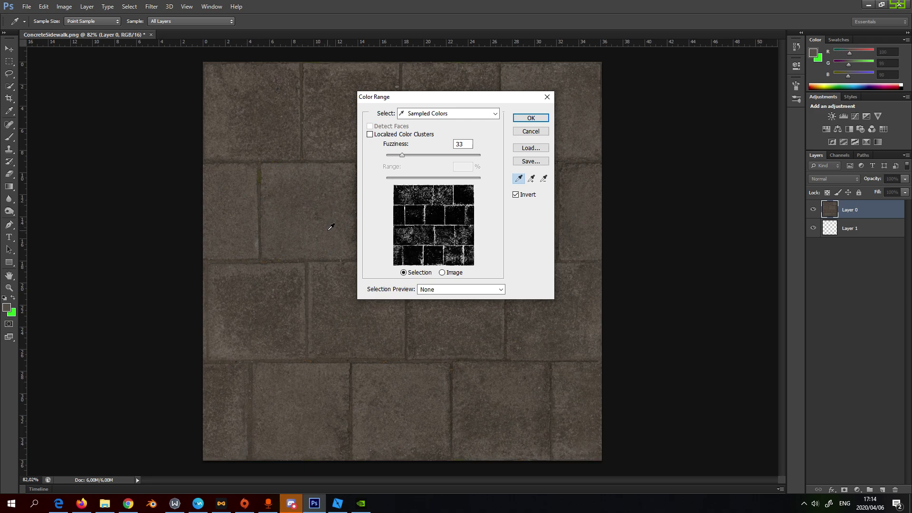
click(323, 229)
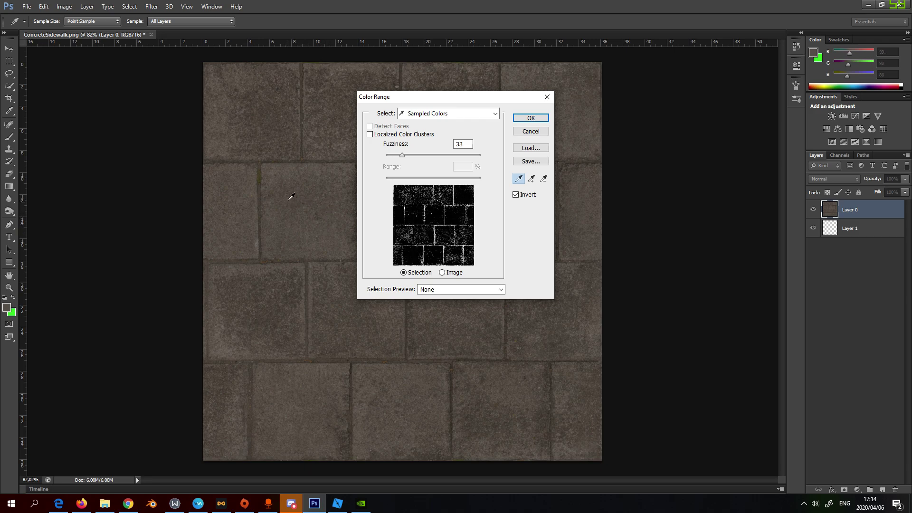
click(262, 218)
click(304, 231)
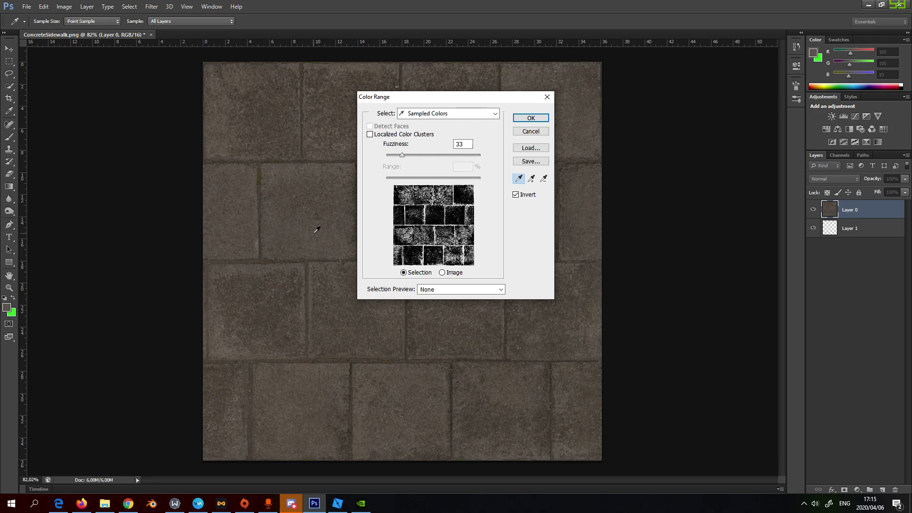
- Apply the Color Range selection with Invert enabled and Fuzziness at 33
click(517, 195)
click(516, 195)
scroll(450, 223, up, 2)
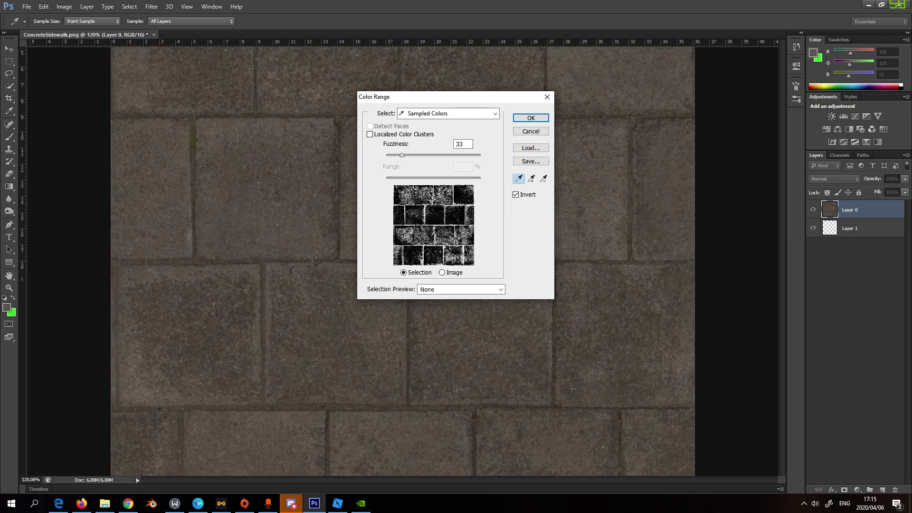
scroll(450, 223, down, 3)
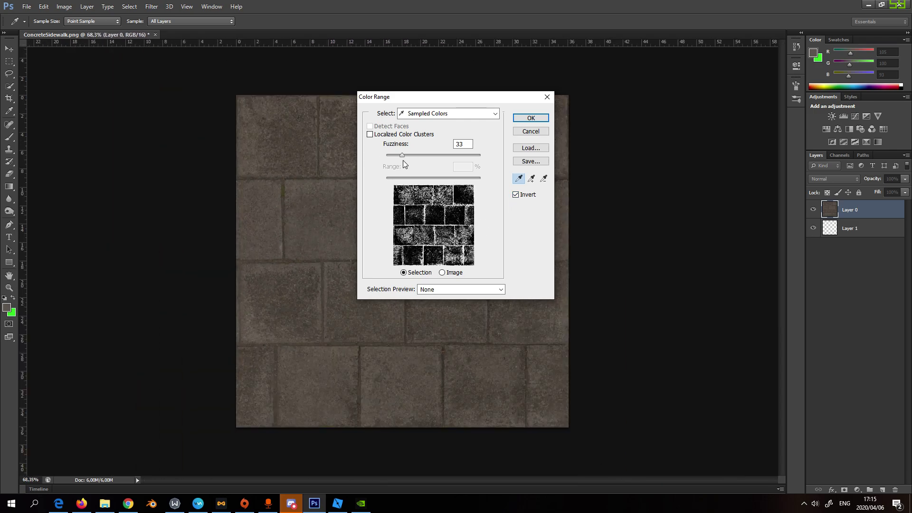
drag(403, 158, 403, 158)
click(527, 119)
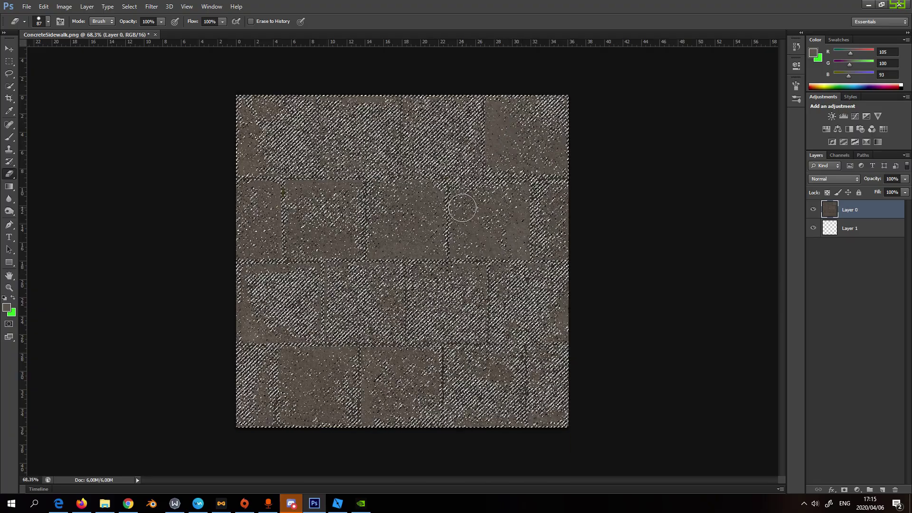
- Delete the selected joints and dark areas from the concrete texture layer, then deselect and inspect the result
key(Delete)
alt+scroll(588, 213, up, 1)
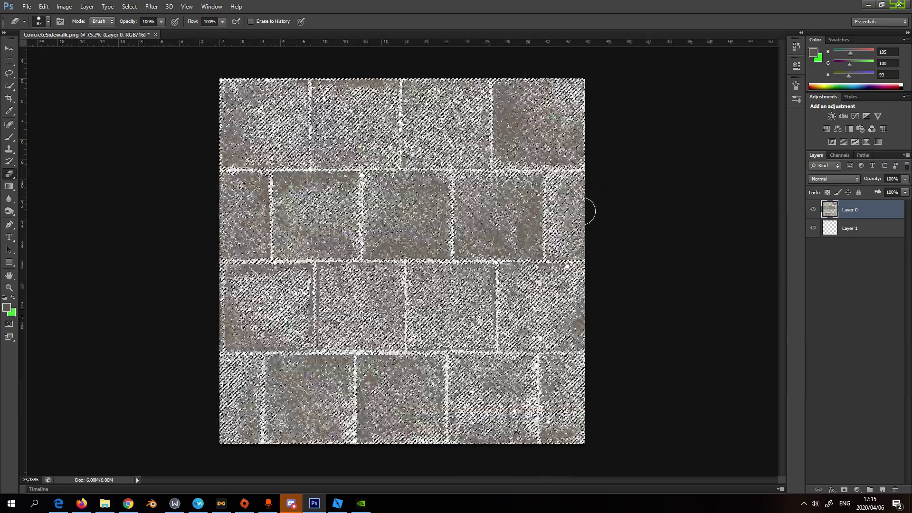
alt+scroll(584, 212, up, 2)
alt+scroll(584, 213, down, 2)
click(126, 7)
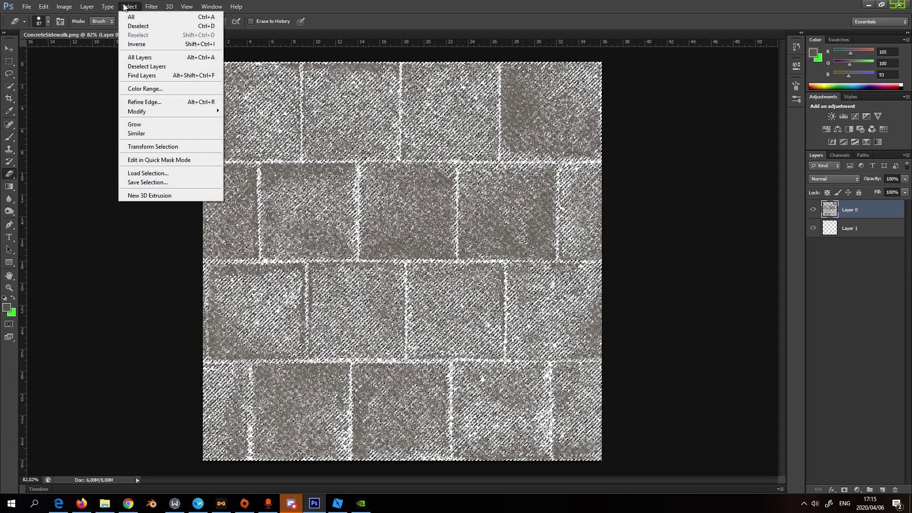
click(140, 26)
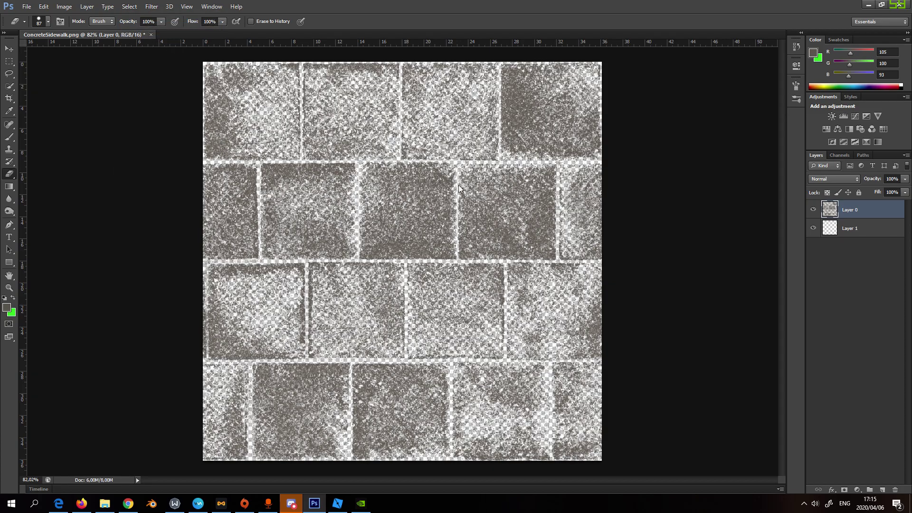
alt+scroll(520, 209, down, 2)
alt+scroll(523, 216, up, 3)
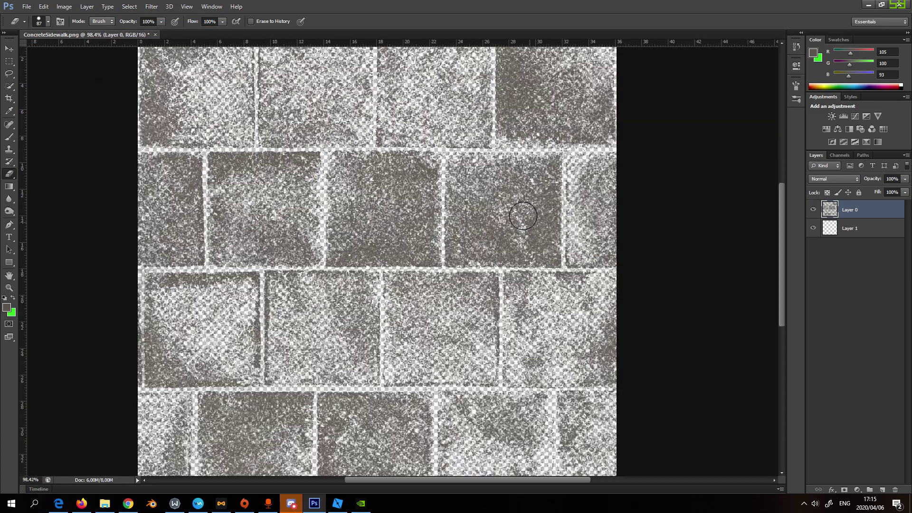
alt+scroll(523, 183, down, 3)
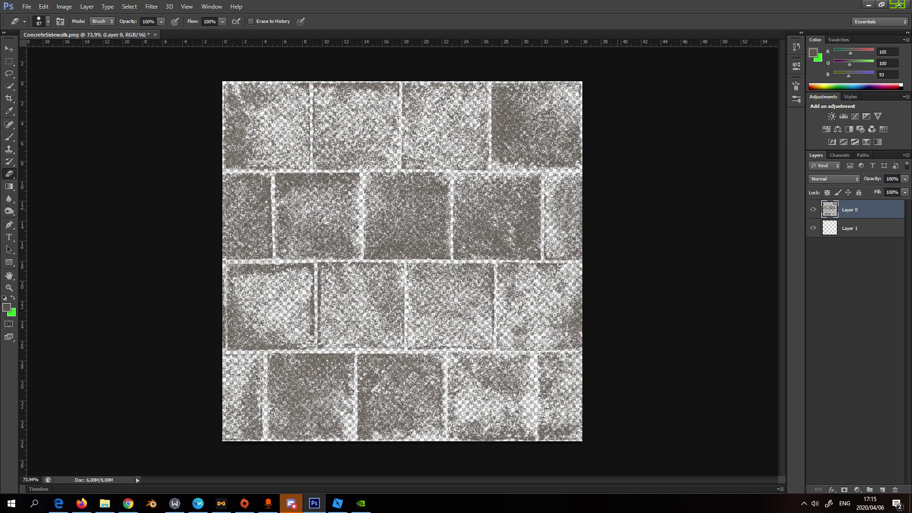
click(35, 9)
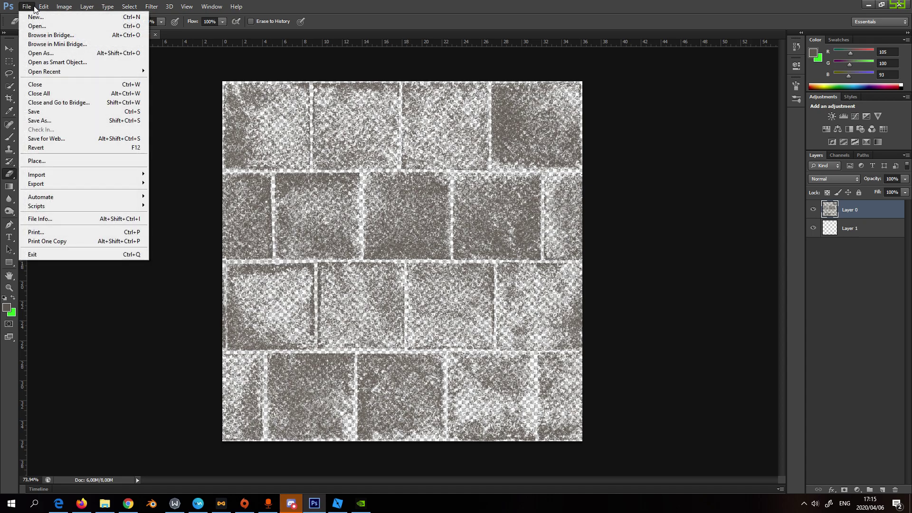
mouse_move(26, 7)
click(54, 122)
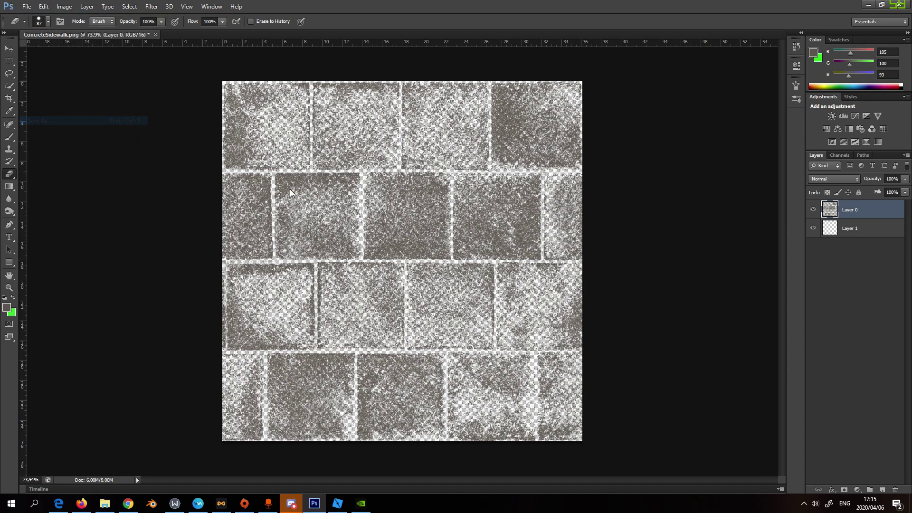
click(491, 251)
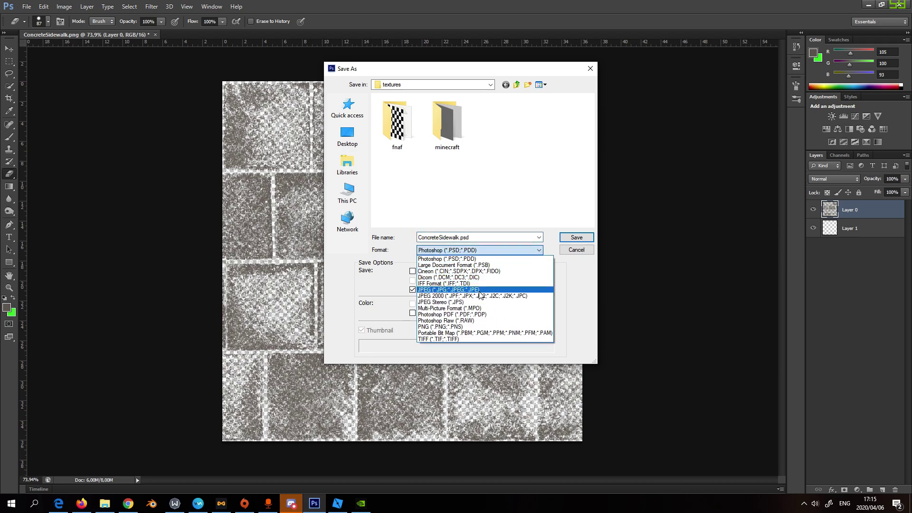
click(448, 327)
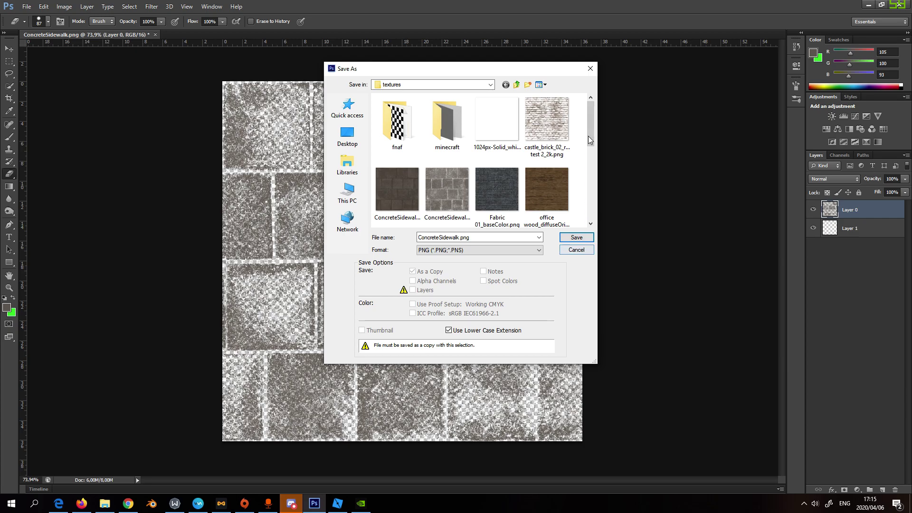
click(583, 251)
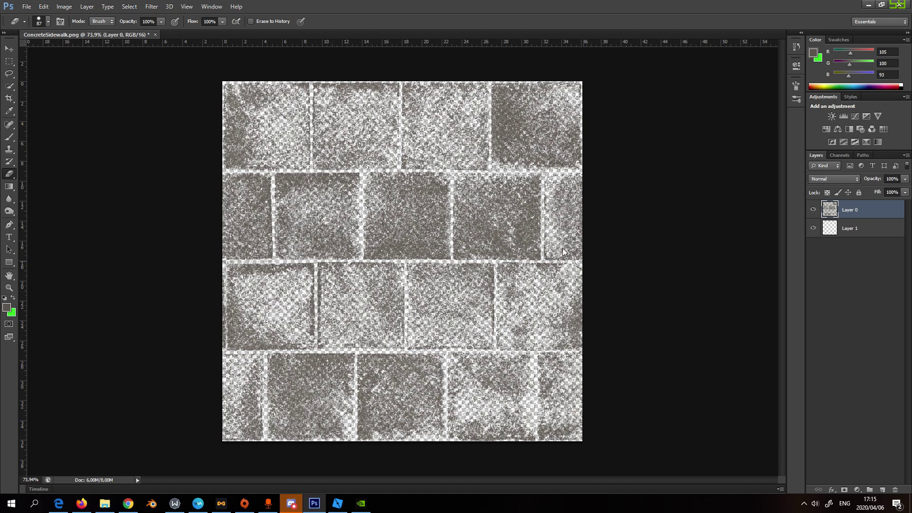
- Switch to Chrome and reload the Concrete Sidewalk and ConcreteSidewalk1 decal pages on Roblox
click(127, 510)
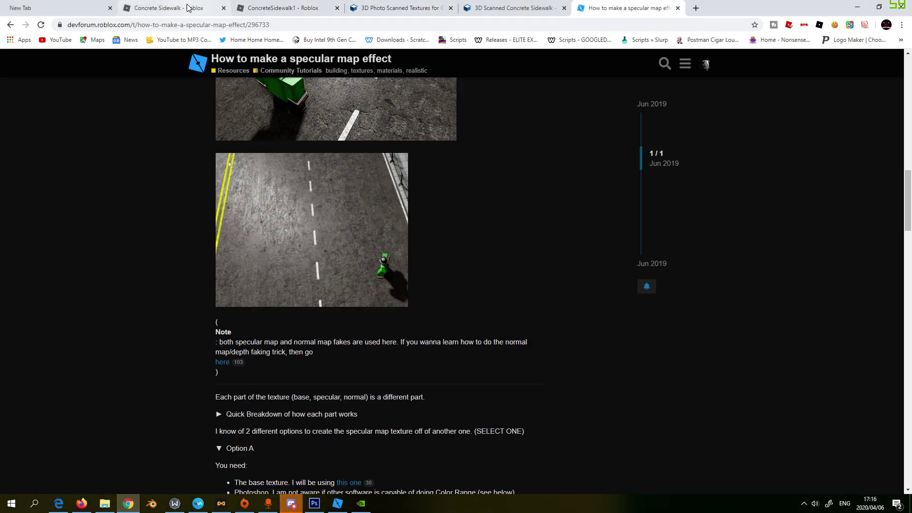
click(145, 5)
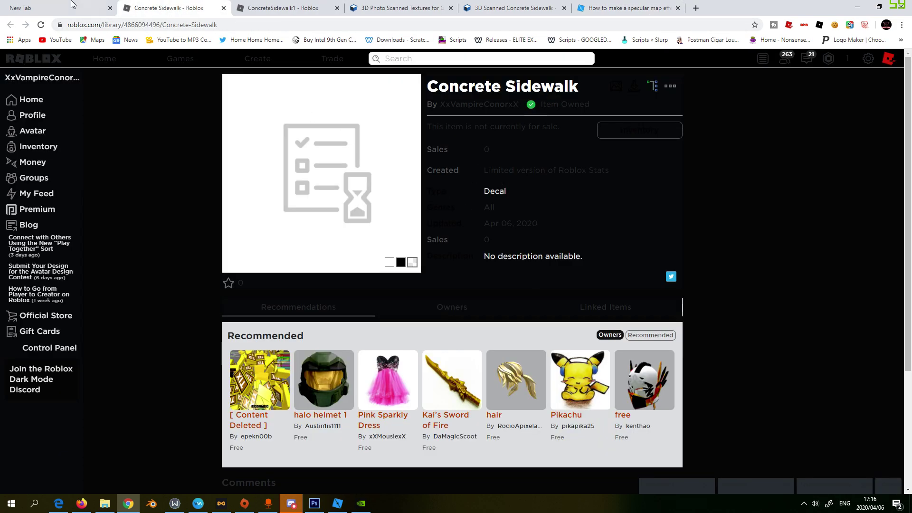
key(ctrl+Tab)
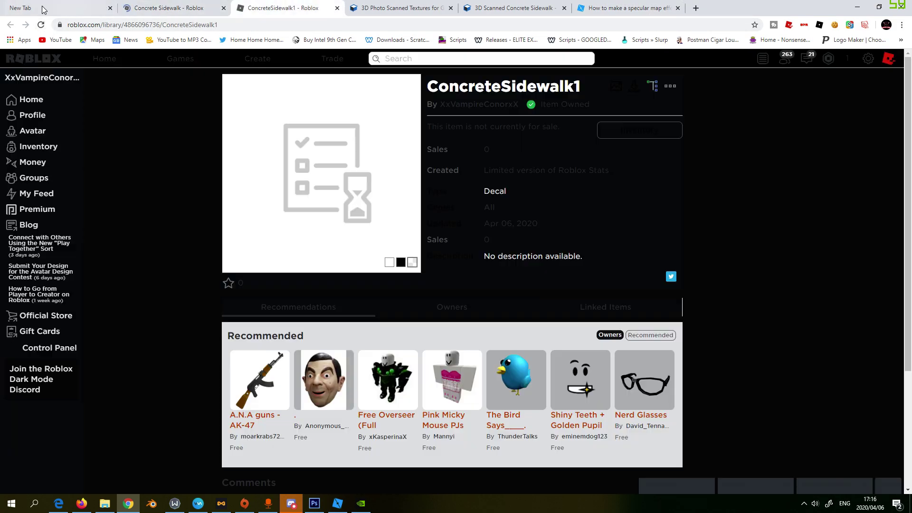
click(41, 25)
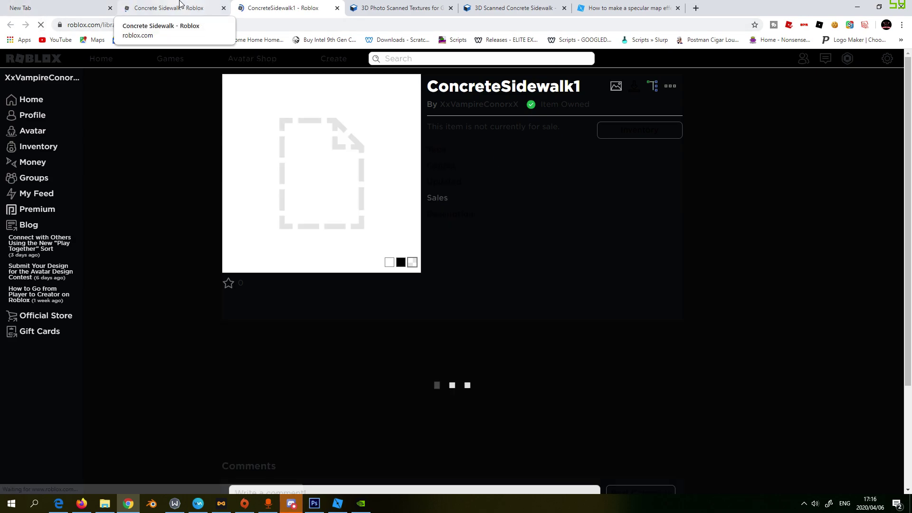
- Open the Concrete Sidewalk decal page and select the asset ID in its address
click(143, 9)
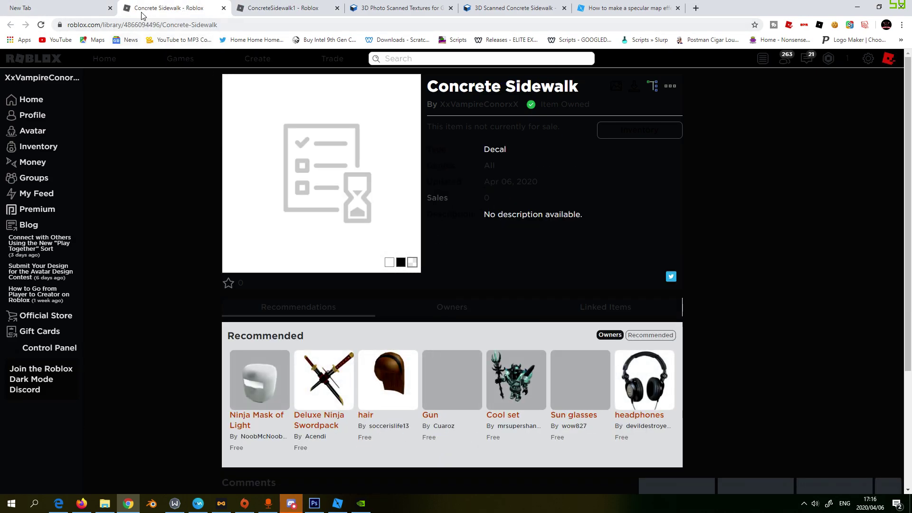
click(180, 25)
double_click(180, 25)
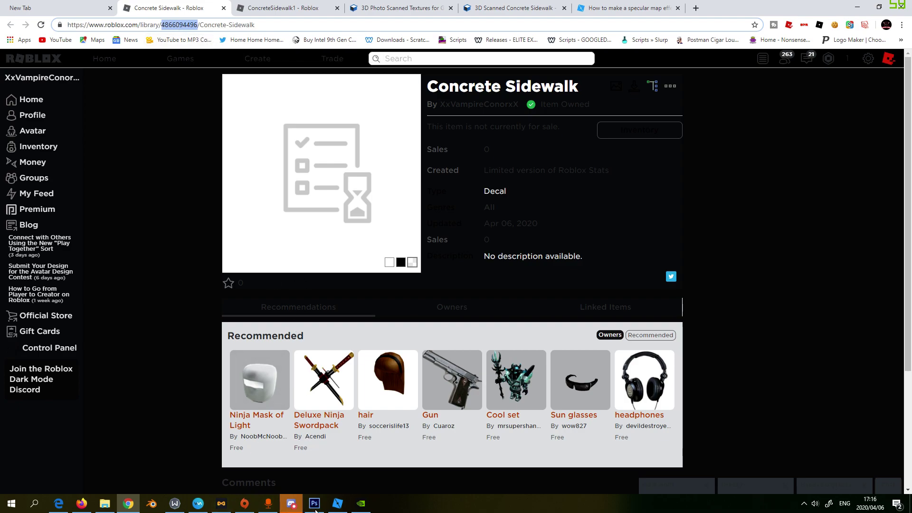
- Switch to Roblox Studio, duplicate the slab with the Concrete material, and raise the copy slightly to about Y 2.63
click(333, 509)
right_drag(492, 225, 492, 225)
right_drag(598, 222, 576, 229)
click(429, 234)
right_drag(546, 198, 546, 197)
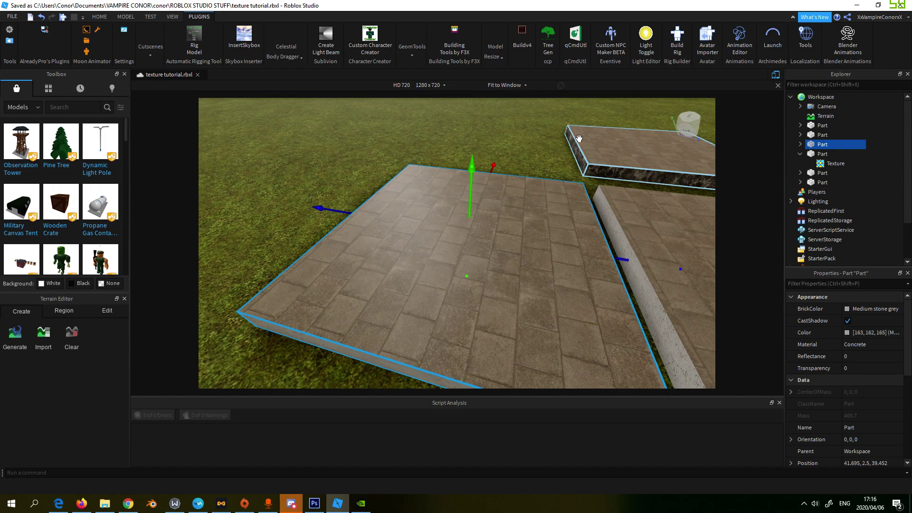
key(ctrl+d)
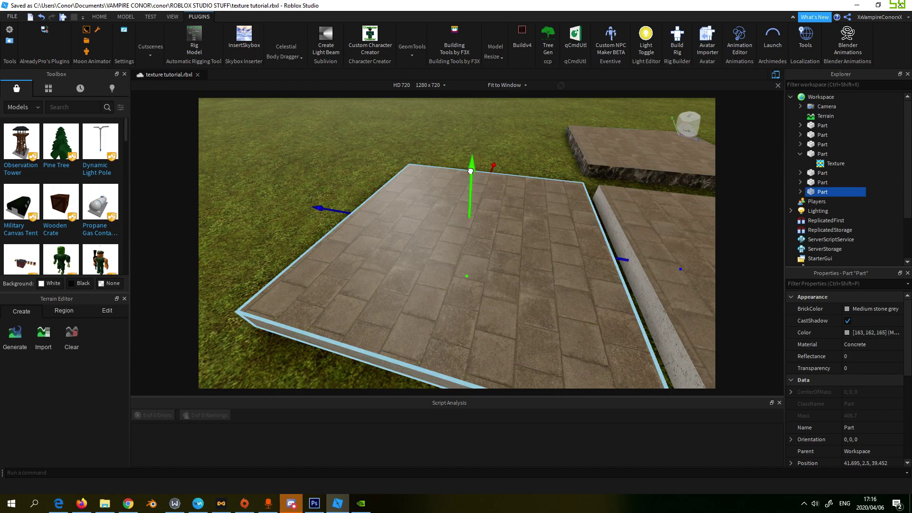
drag(471, 171, 470, 166)
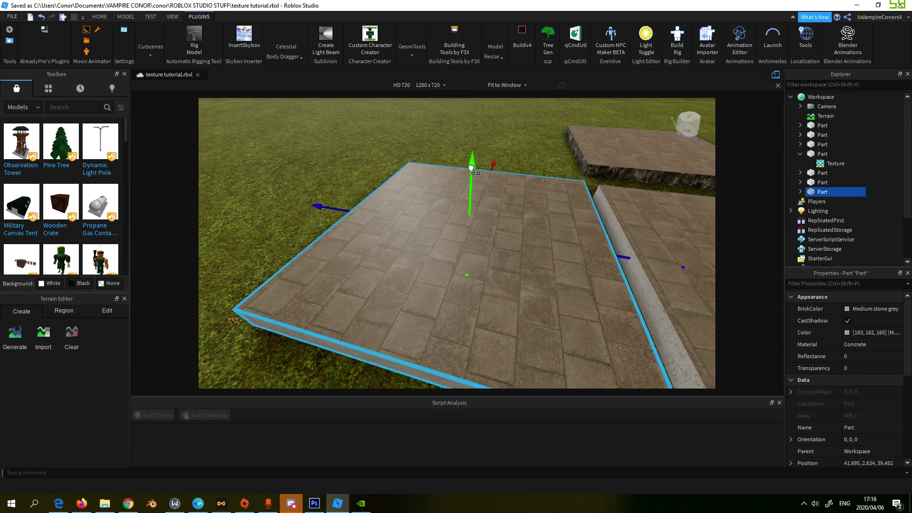
- Select the duplicate slab's texture and switch to Chrome to copy the ConcreteSidewalk1 decal's asset ID from its page address
click(801, 191)
click(833, 202)
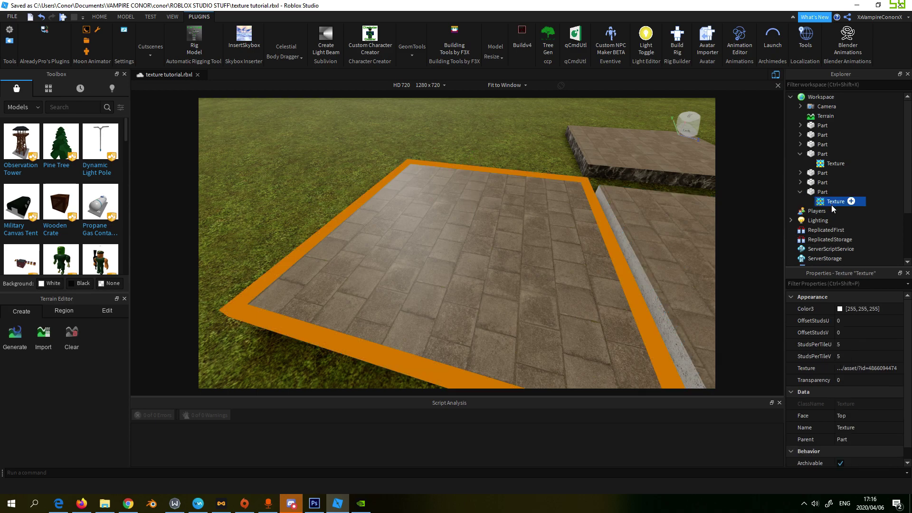
click(124, 507)
click(284, 8)
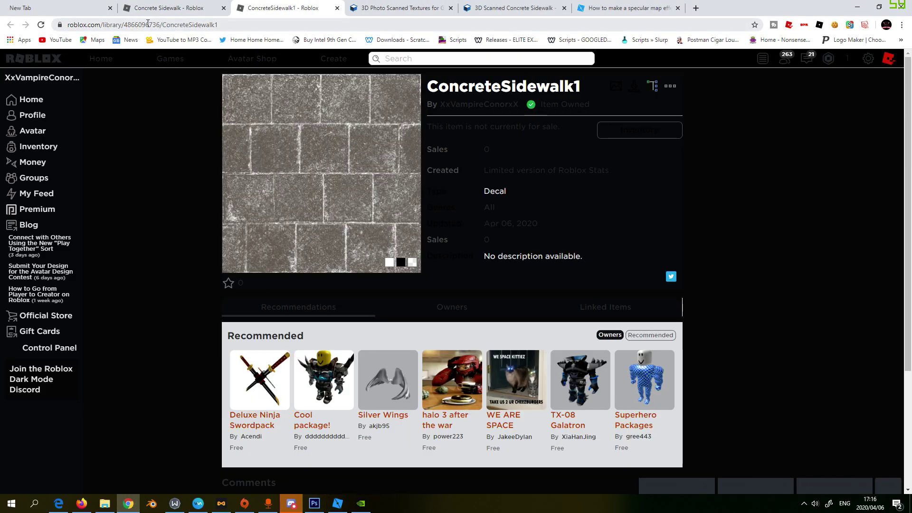
double_click(149, 24)
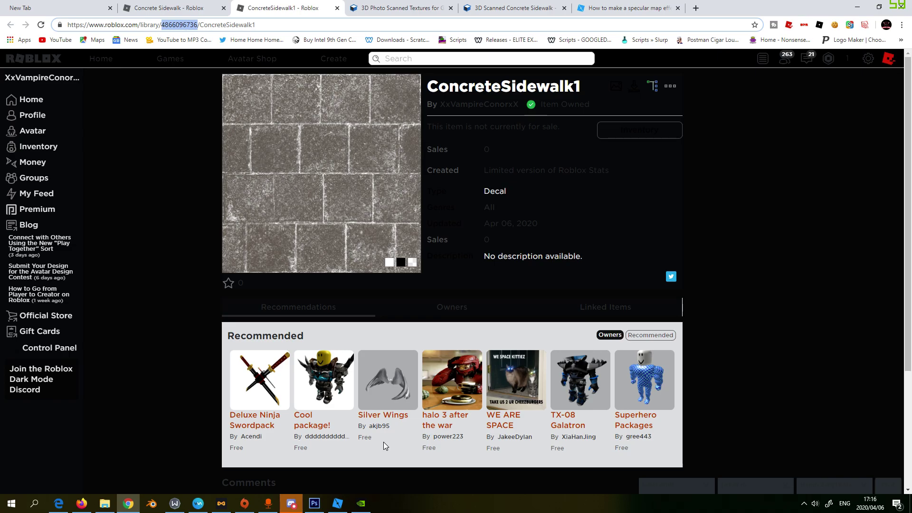
- Switch to Roblox Studio and replace the duplicate slab's texture ID with the copied ConcreteSidewalk1 asset ID
click(338, 503)
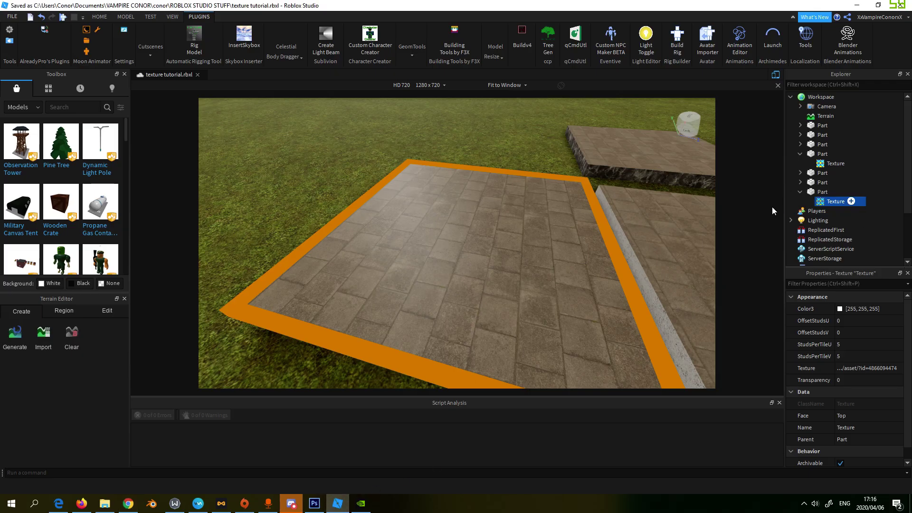
click(867, 366)
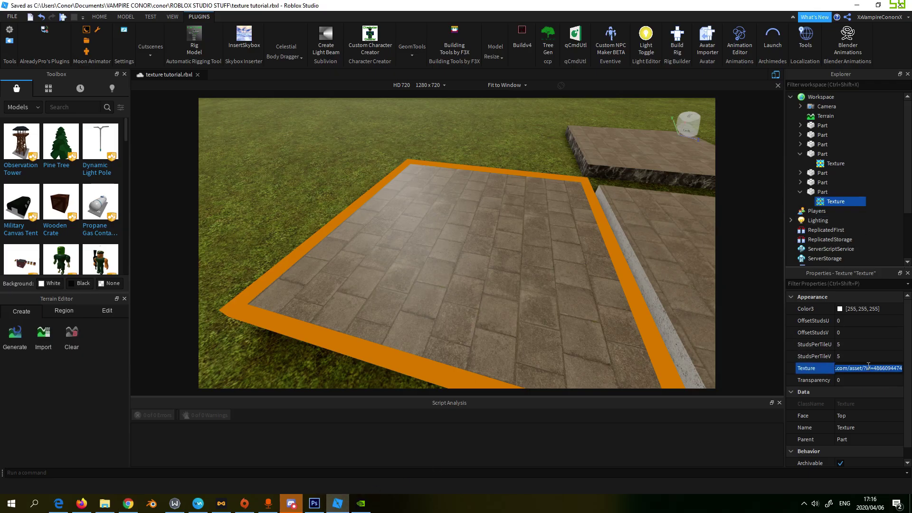
key(ctrl+v)
key(Return)
- Set the duplicate slab part's Transparency to 1
right_drag(608, 205, 609, 205)
key(w)
key(s)
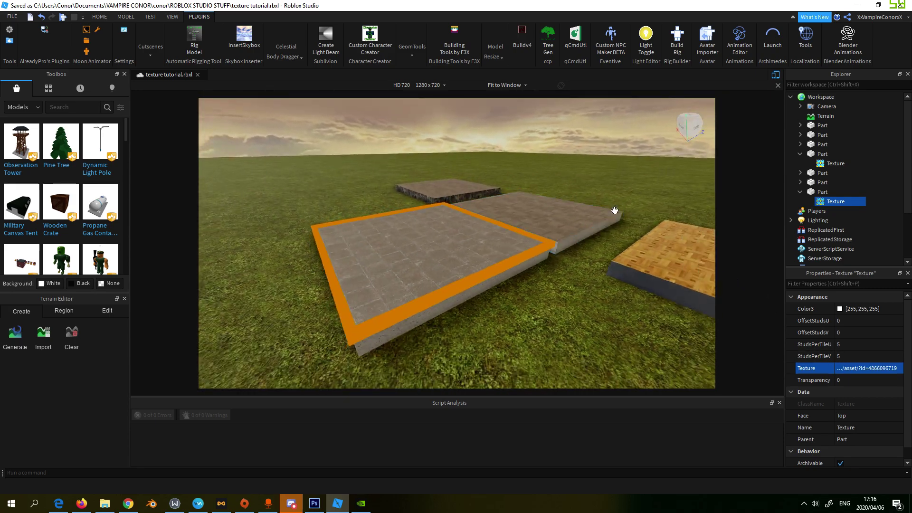
click(824, 192)
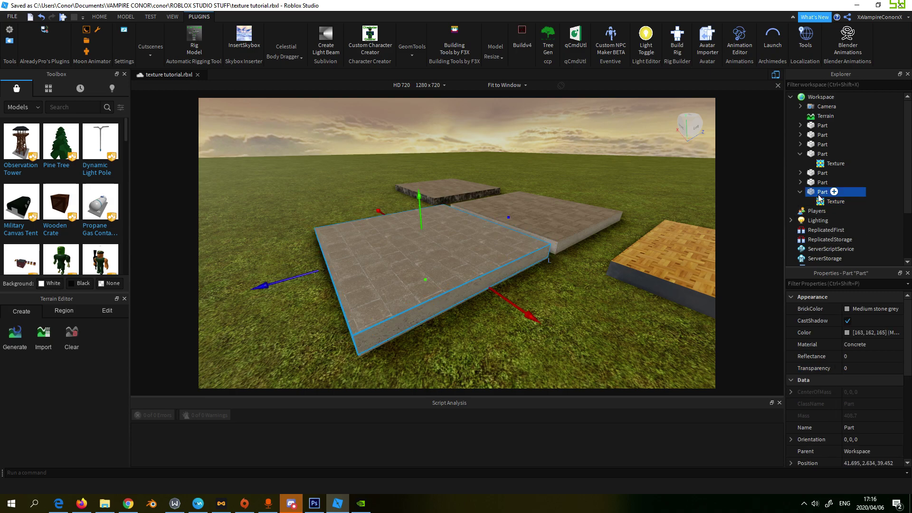
click(864, 370)
text(1)
key(Return)
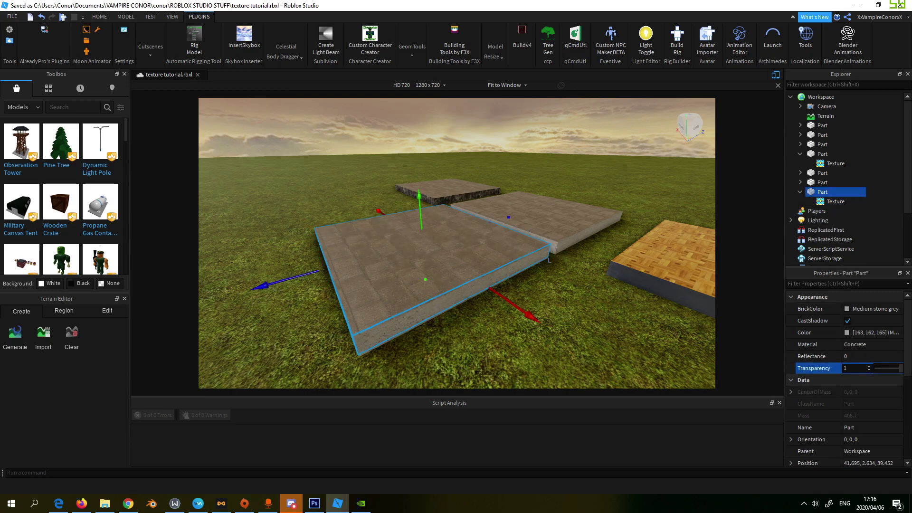
- Lower the transparent duplicate to about Y 2.53, just above the original slab, and inspect the surface up close
scroll(675, 272, up, 5)
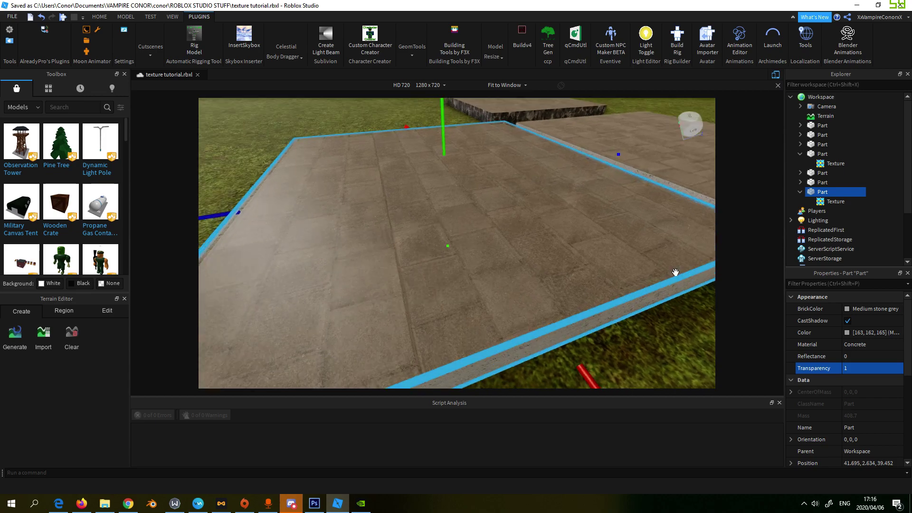
right_drag(676, 272, 676, 272)
drag(435, 107, 437, 109)
scroll(474, 137, up, 5)
scroll(475, 137, down, 3)
scroll(474, 137, up, 3)
scroll(475, 137, down, 6)
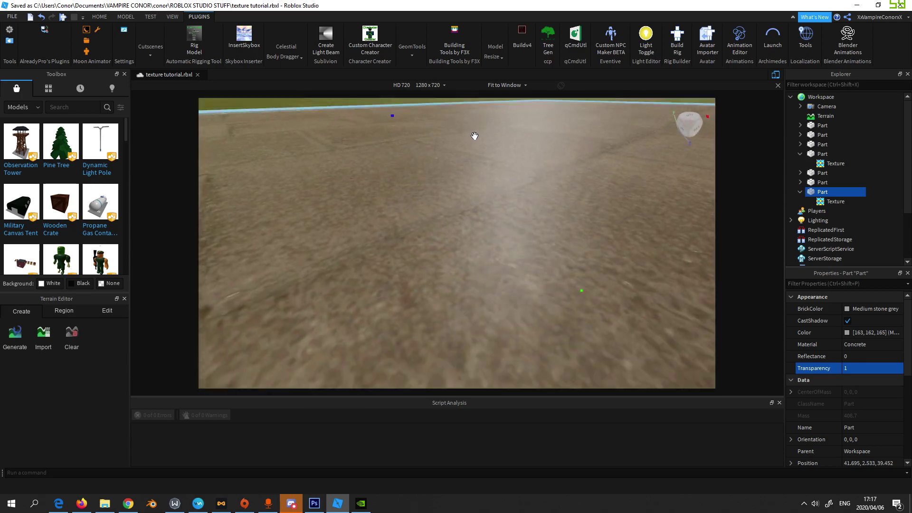
scroll(474, 137, up, 3)
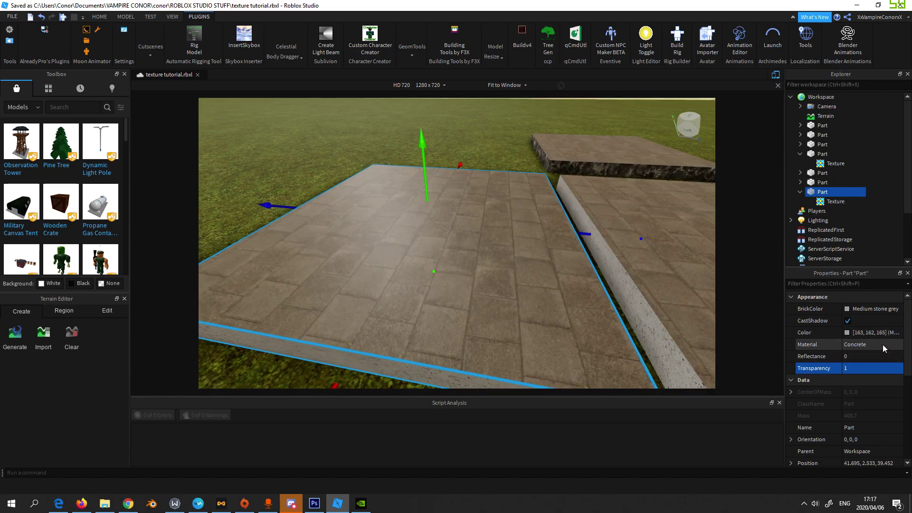
- Set the transparent duplicate slab's Reflectance to 1 and its Material to Granite
click(868, 356)
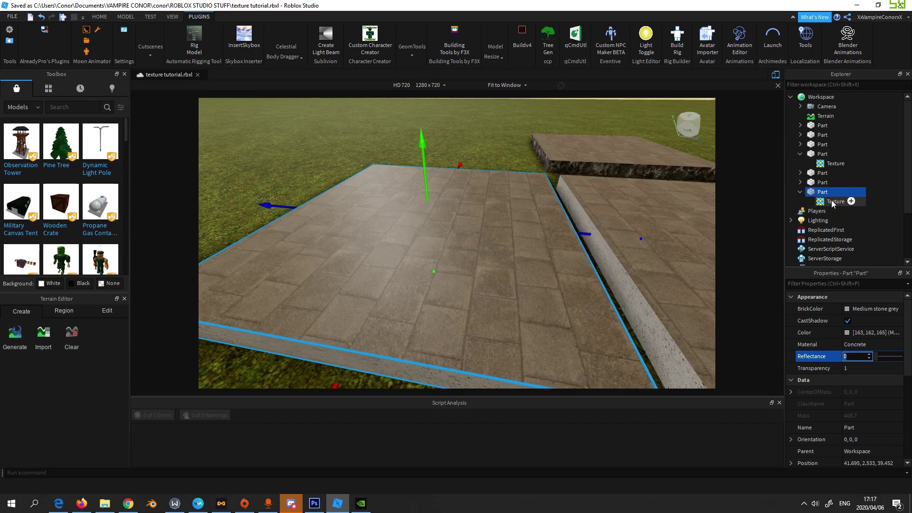
click(832, 202)
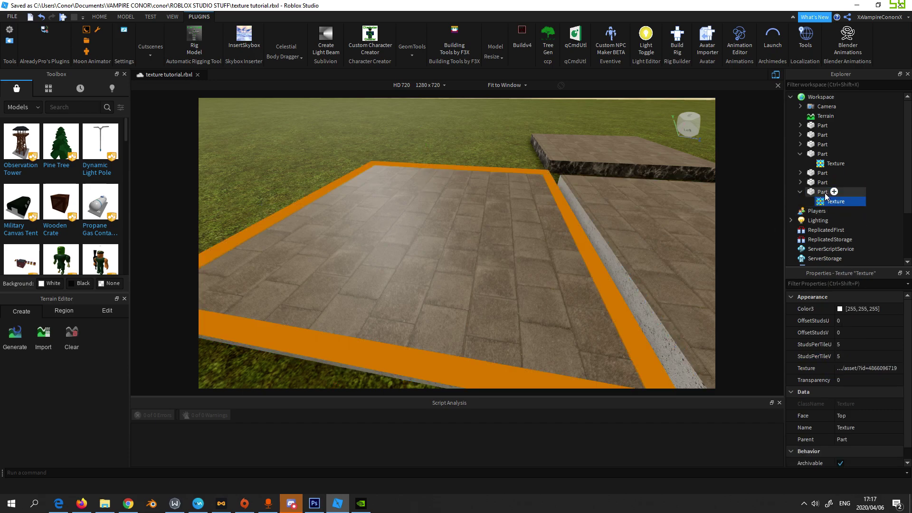
click(825, 193)
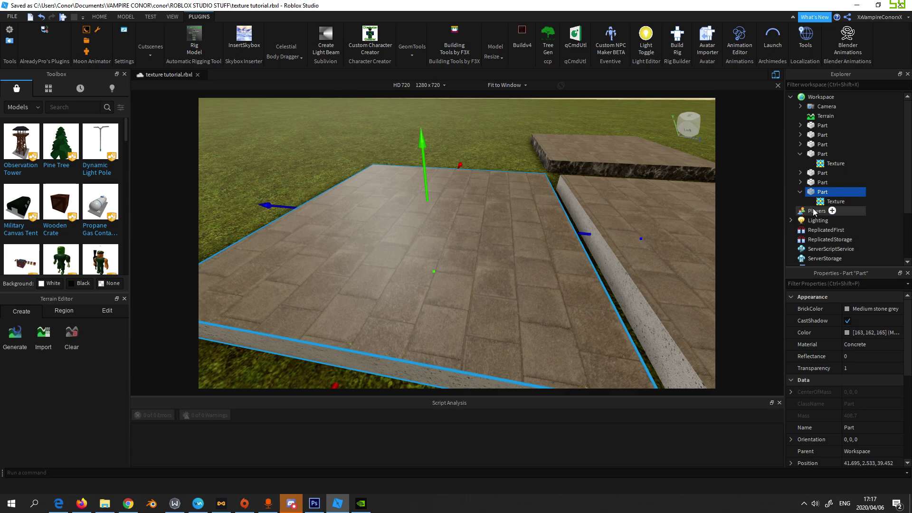
right_drag(684, 226, 704, 245)
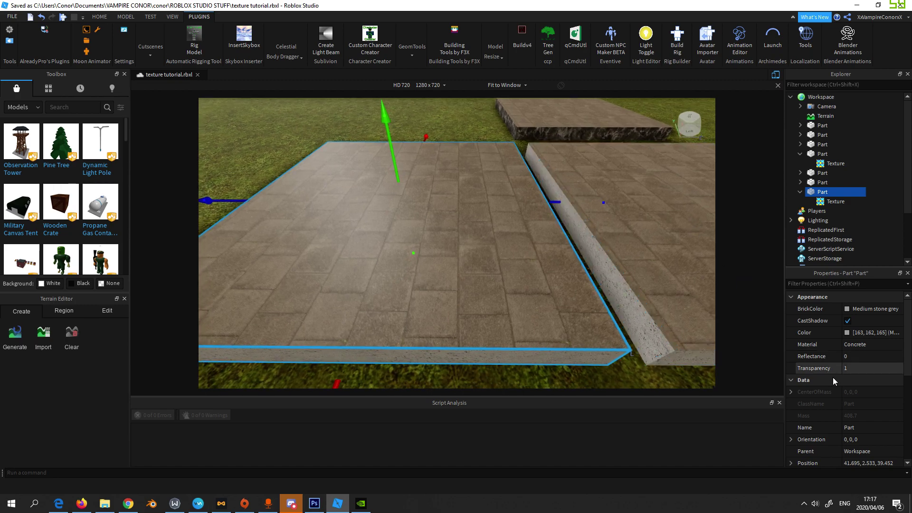
click(871, 357)
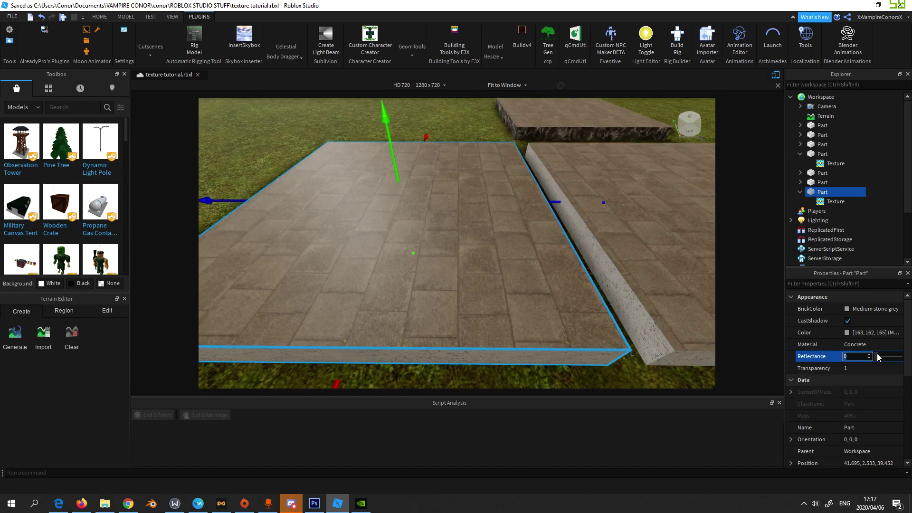
click(892, 345)
click(898, 344)
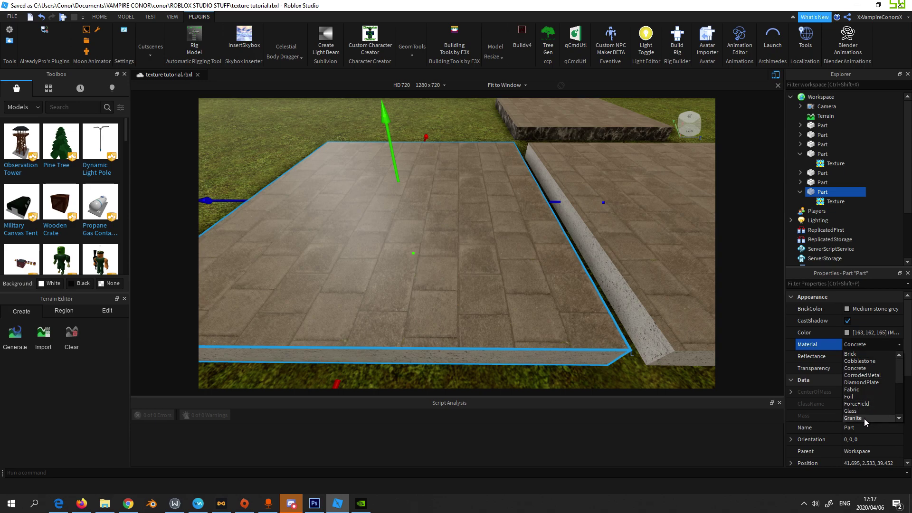
click(864, 420)
- Examine how light reflects off the Granite duplicate slab from several viewing angles
right_drag(612, 236, 611, 235)
key(s)
key(w)
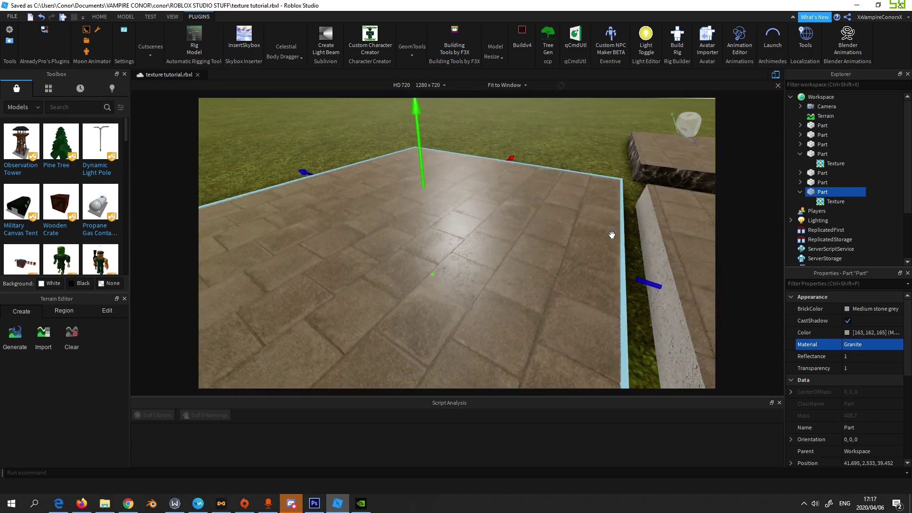
right_drag(612, 235, 615, 212)
key(w)
right_drag(422, 303, 421, 305)
key(s)
key(w)
- Switch to Chrome and review the before and after examples in the "How to make a specular map effect" tutorial
click(130, 505)
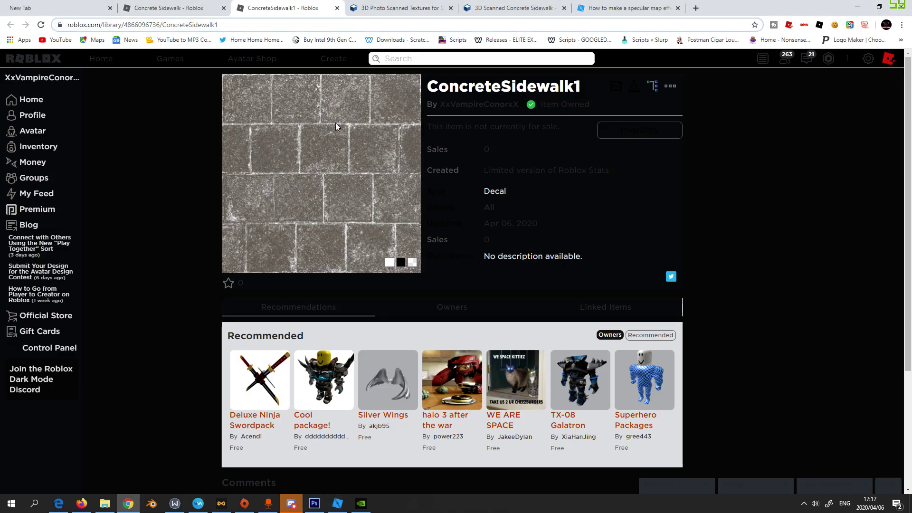
click(623, 8)
scroll(506, 196, up, 3)
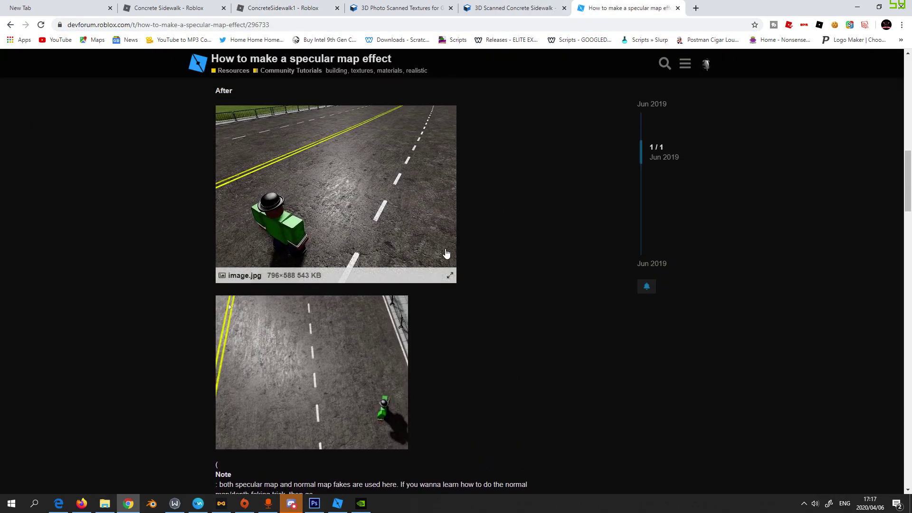
scroll(332, 182, up, 5)
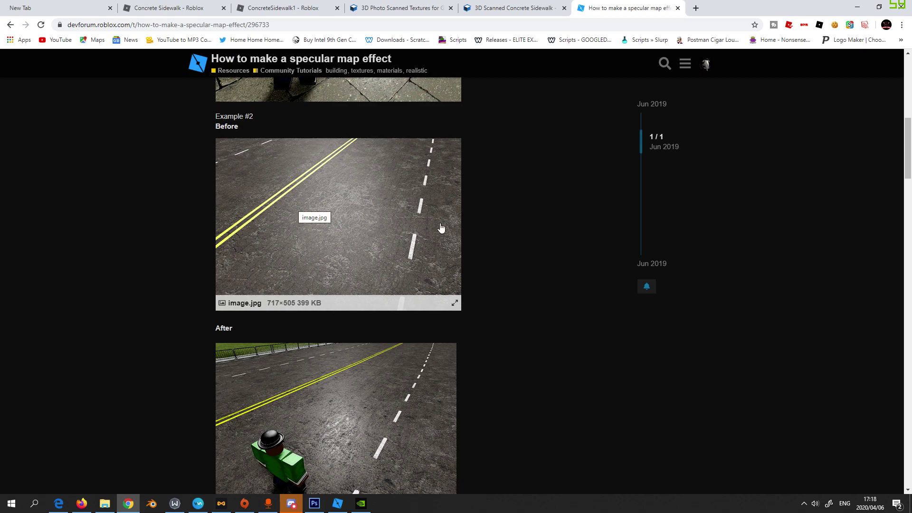
scroll(628, 304, down, 2)
scroll(532, 307, up, 9)
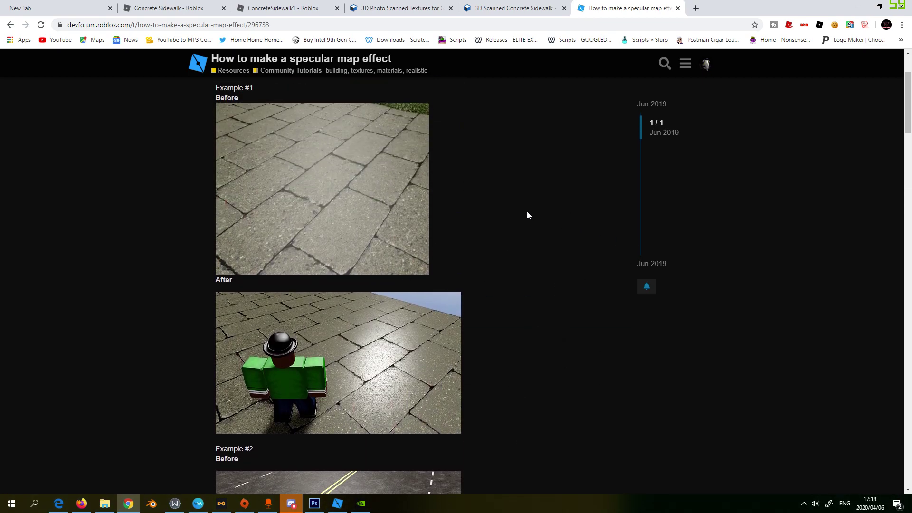
- Switch to Roblox Studio and compare the transparent duplicate slab with the transparent overlay on the marble-edged slab
click(337, 503)
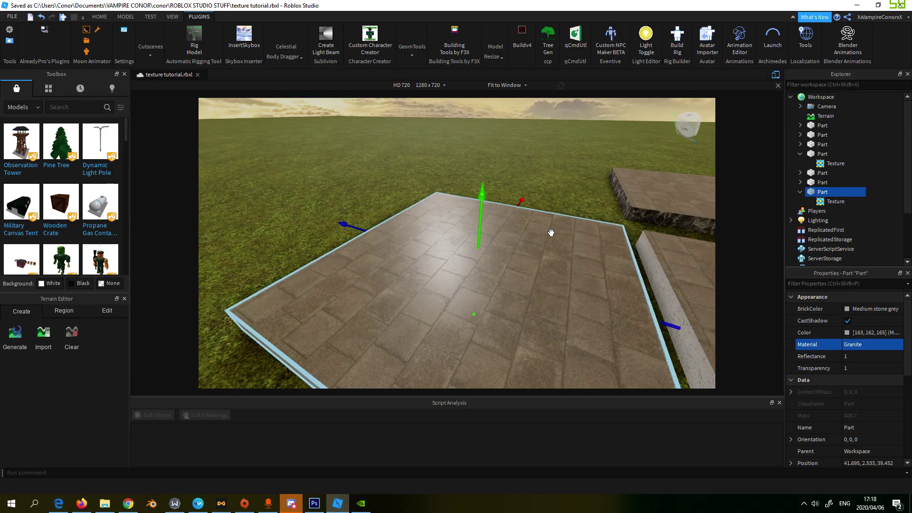
right_drag(551, 232, 521, 227)
scroll(519, 225, up, 5)
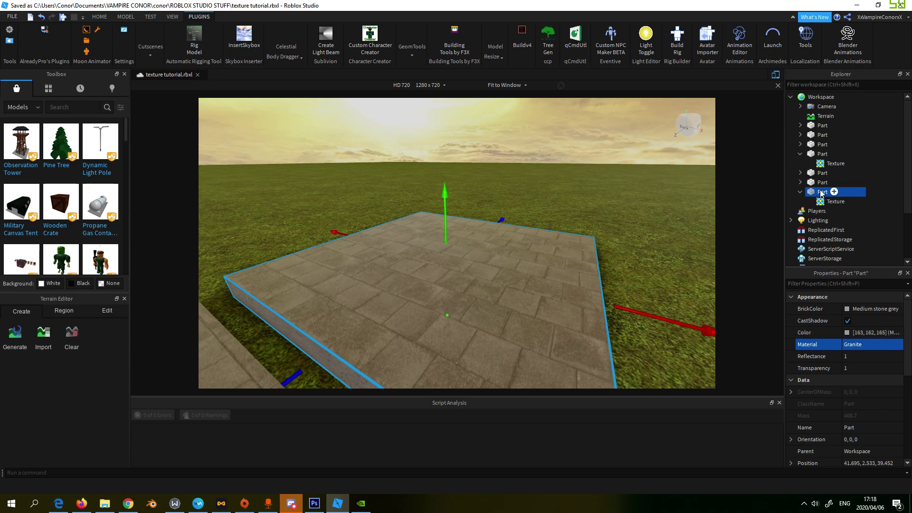
click(813, 184)
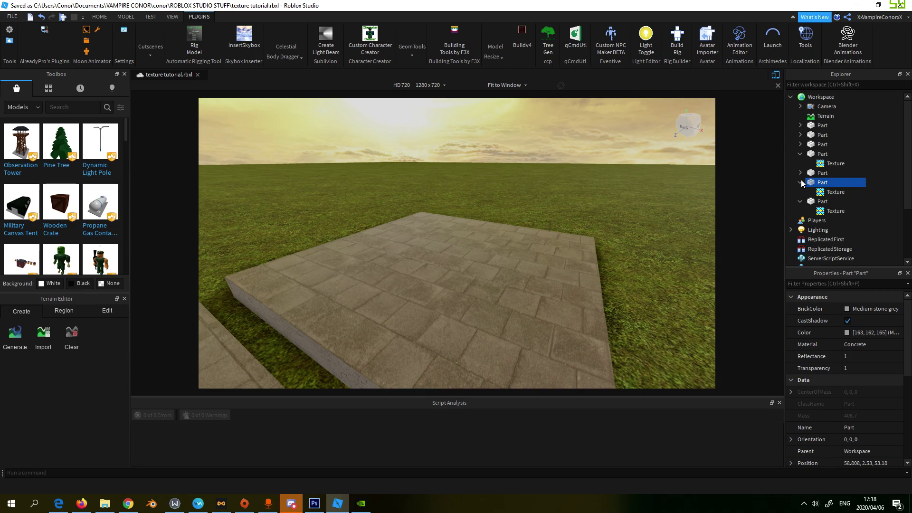
key(f)
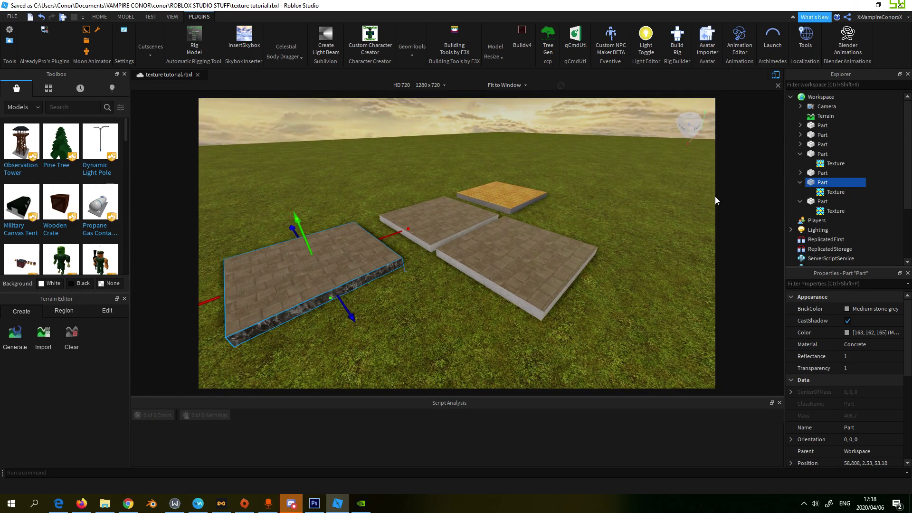
click(549, 319)
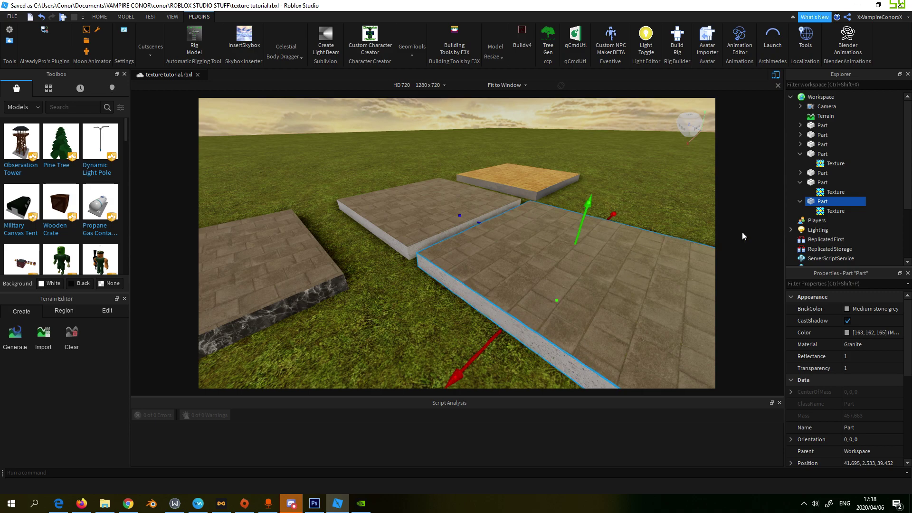
- Set the Material of the concrete base slab beneath the transparent duplicate to Granite
click(822, 173)
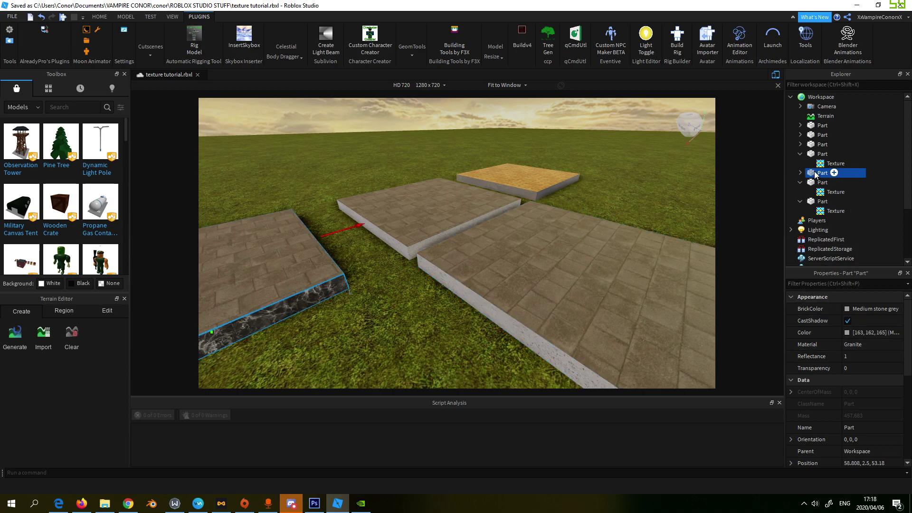
click(808, 144)
click(813, 155)
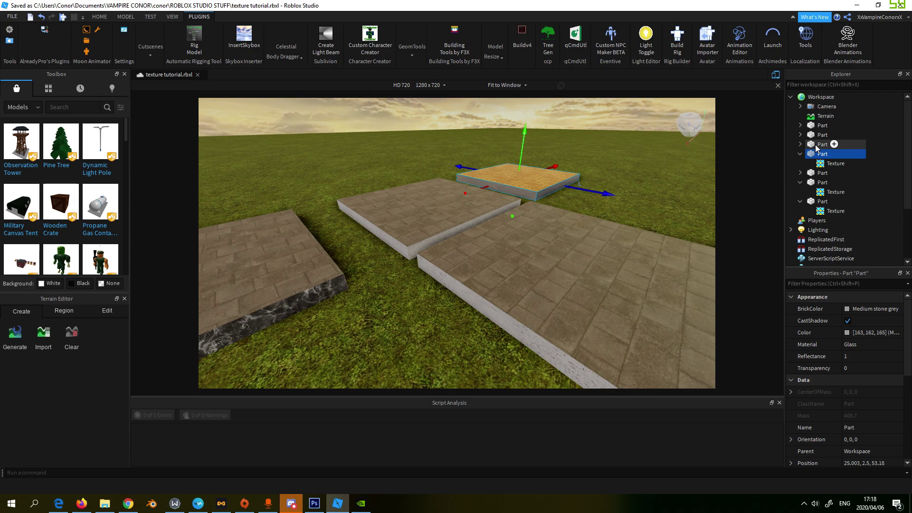
click(817, 147)
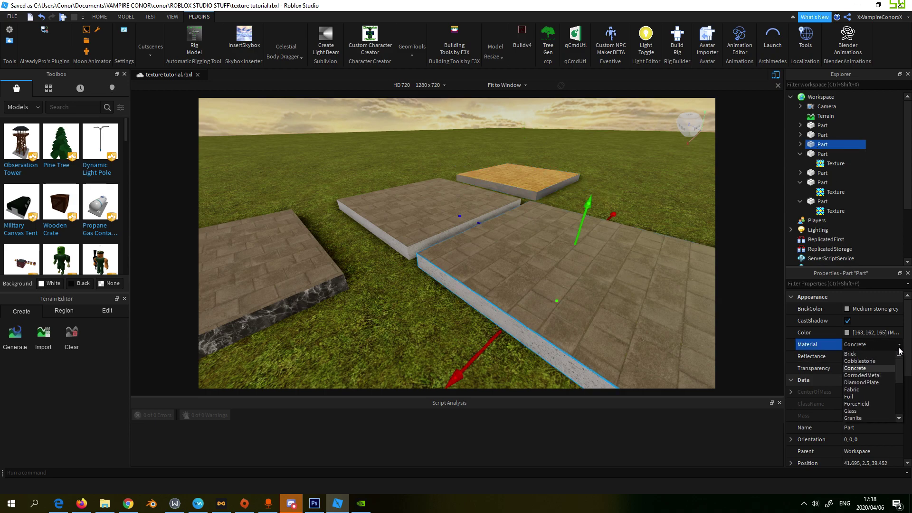
click(853, 418)
click(856, 358)
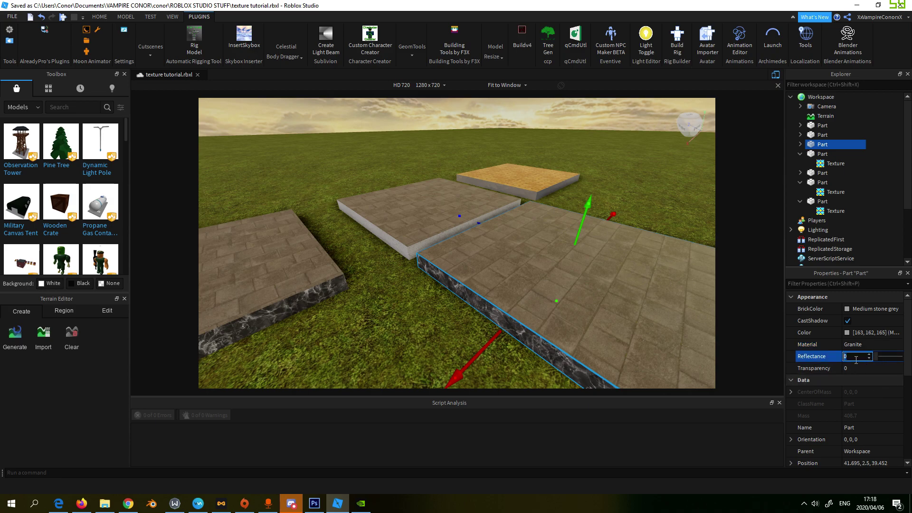
- Set the transparent duplicate slab's Reflectance to 0 and its Material to Concrete
click(820, 202)
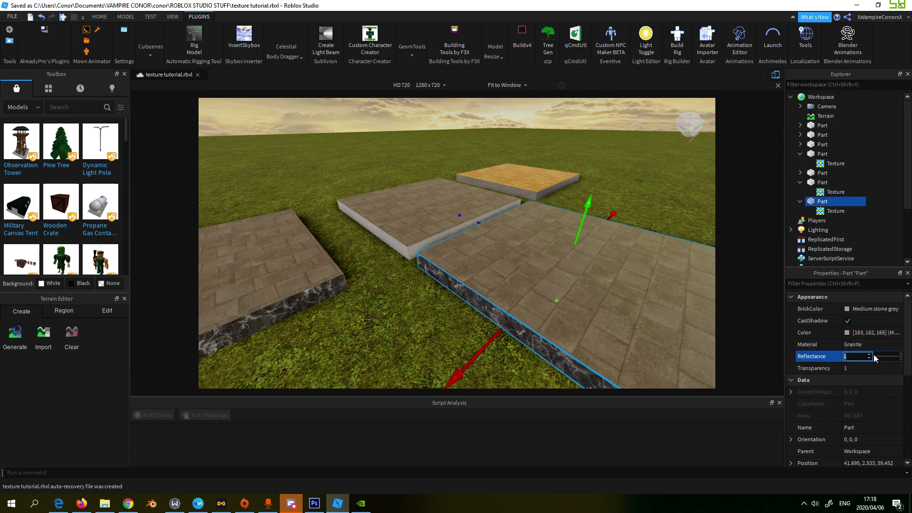
right_drag(636, 303, 636, 303)
key(w)
scroll(636, 303, down, 3)
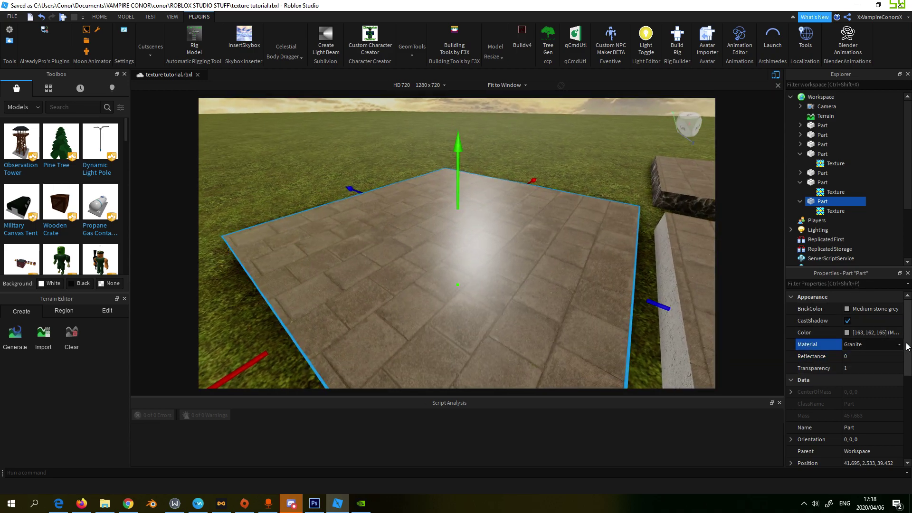
click(900, 344)
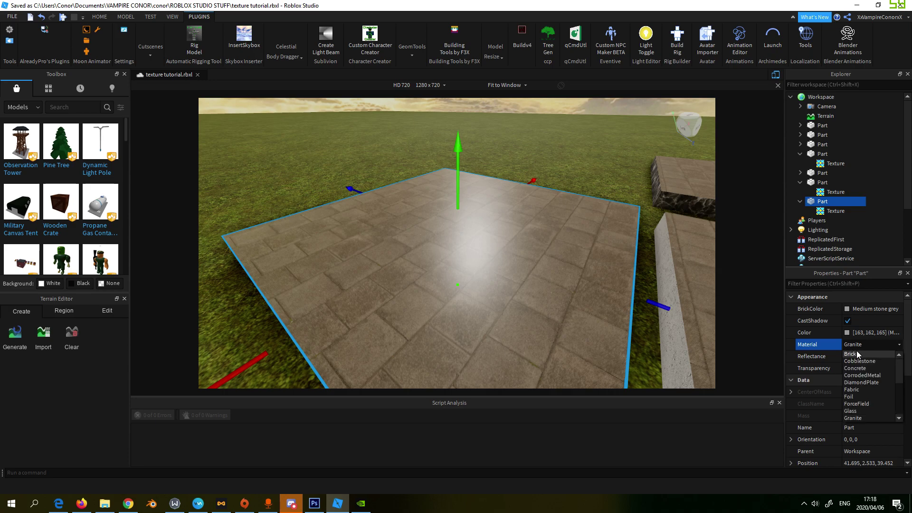
click(868, 368)
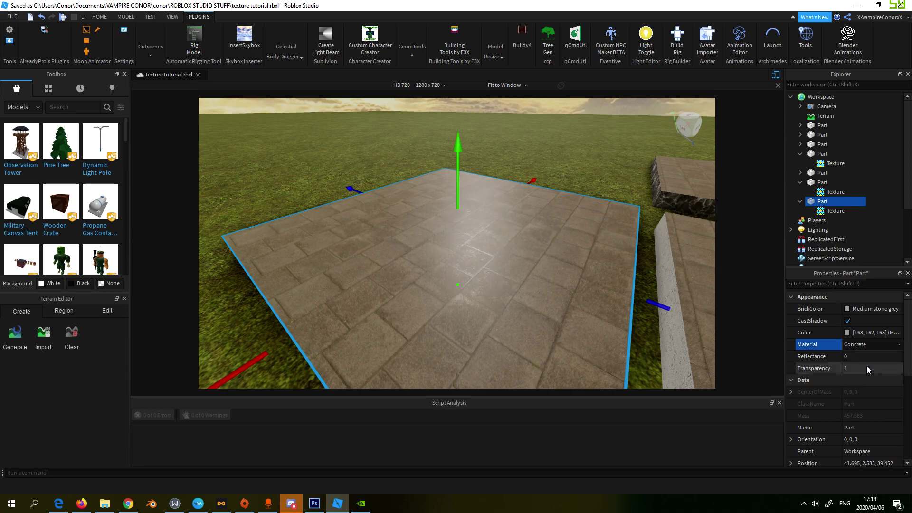
scroll(658, 267, up, 5)
right_drag(657, 266, 659, 271)
right_drag(551, 272, 552, 271)
- Try the Voxel Technology in the Lighting properties and return it to ShadowMap
click(816, 231)
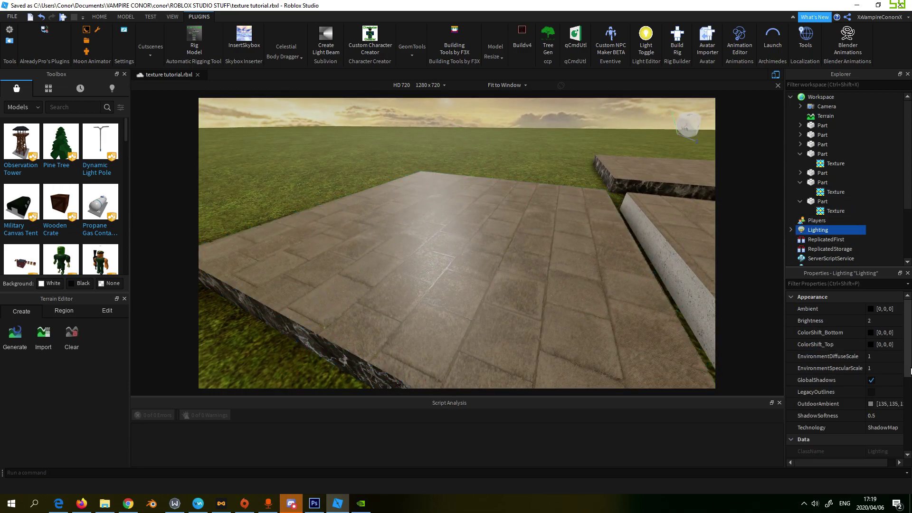
click(879, 428)
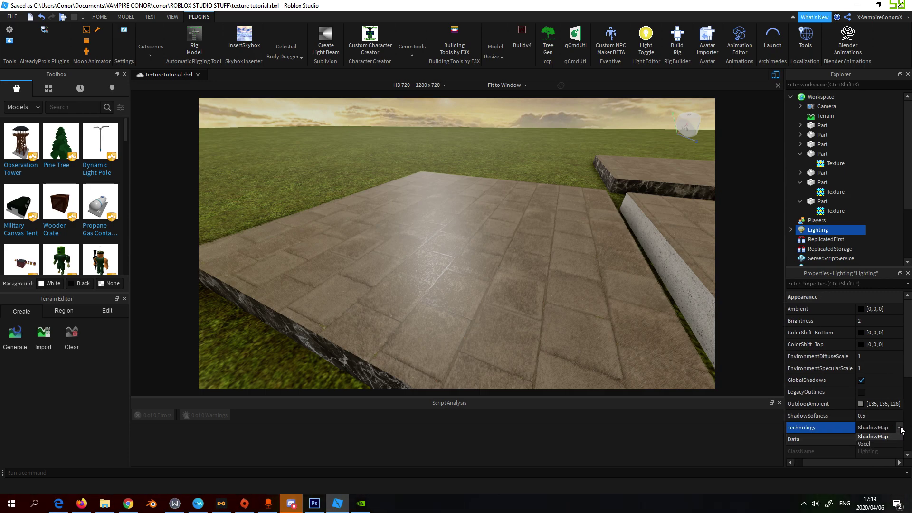
click(879, 452)
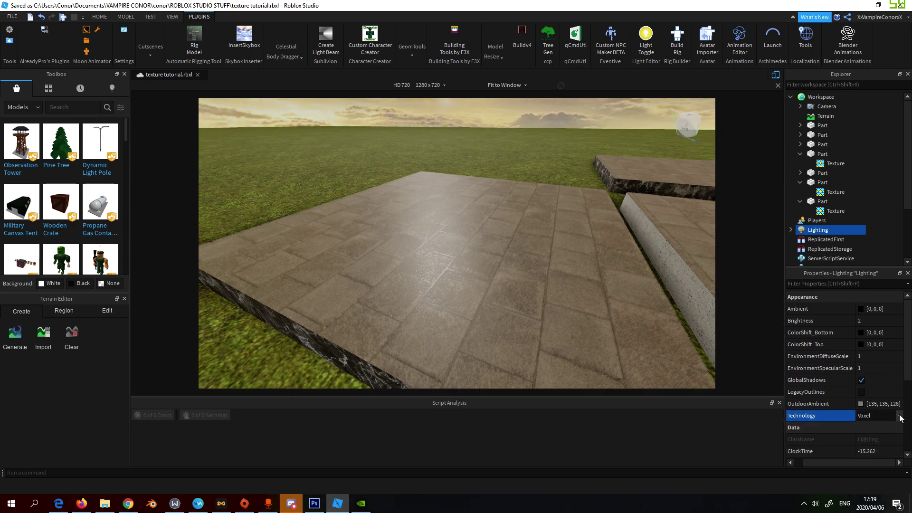
click(885, 432)
- Set EnvironmentDiffuseScale and EnvironmentSpecularScale to 0 in the Lighting properties
click(867, 357)
drag(900, 357, 852, 368)
click(890, 369)
right_drag(617, 267, 616, 268)
key(d)
scroll(540, 284, down, 3)
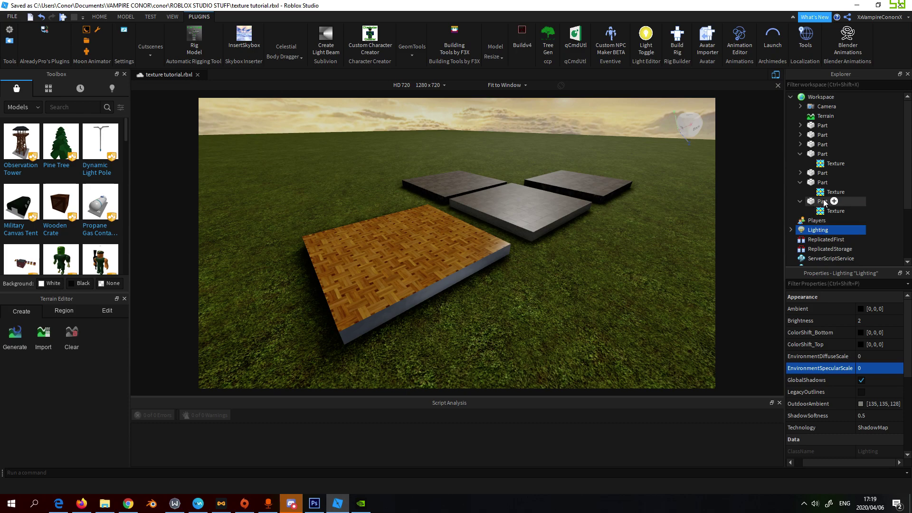
- Examine how light reflects off the wooden slab from several viewing angles
scroll(638, 236, up, 5)
click(572, 248)
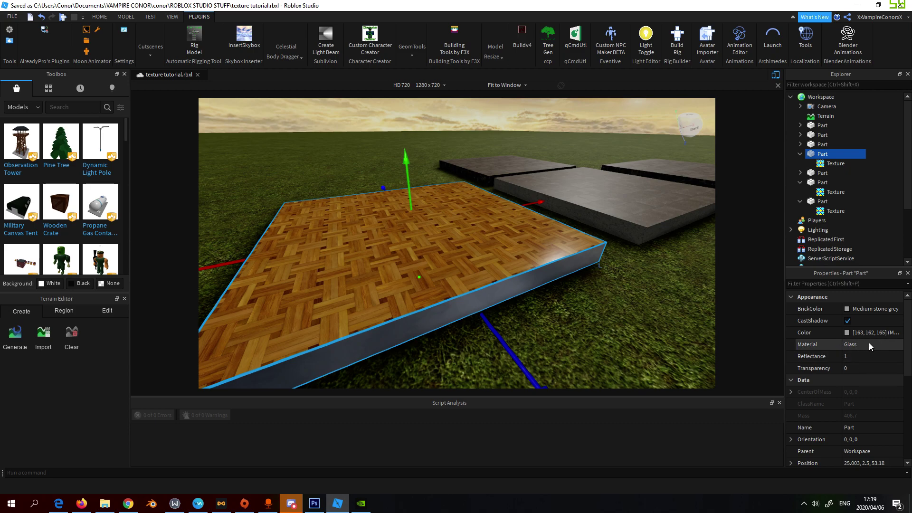
key(a)
right_drag(613, 247, 612, 247)
key(w)
key(s)
key(w)
- Shorten the wooden slab slightly along its Z axis using the Scale tool
click(829, 163)
click(826, 153)
click(100, 17)
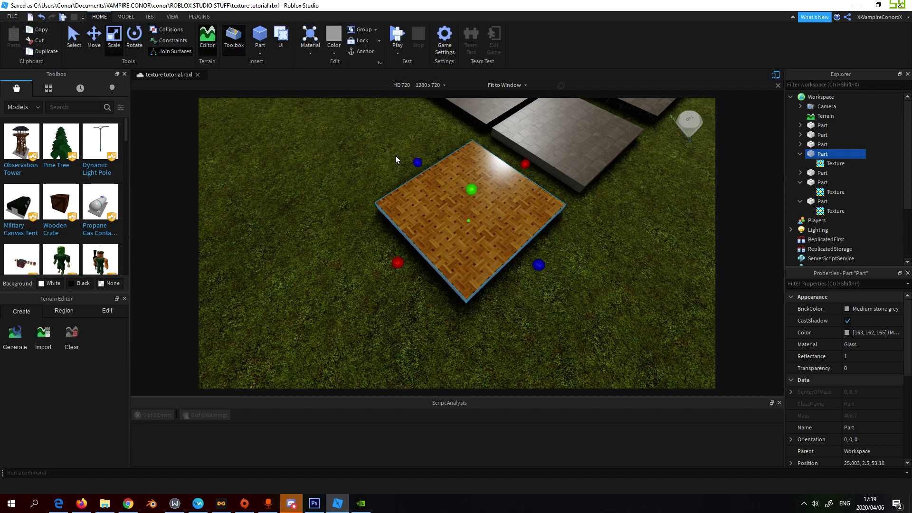
mouse_move(416, 158)
mouse_down()
mouse_move(341, 109)
mouse_move(411, 176)
mouse_move(403, 159)
mouse_up()
right_drag(546, 176, 549, 173)
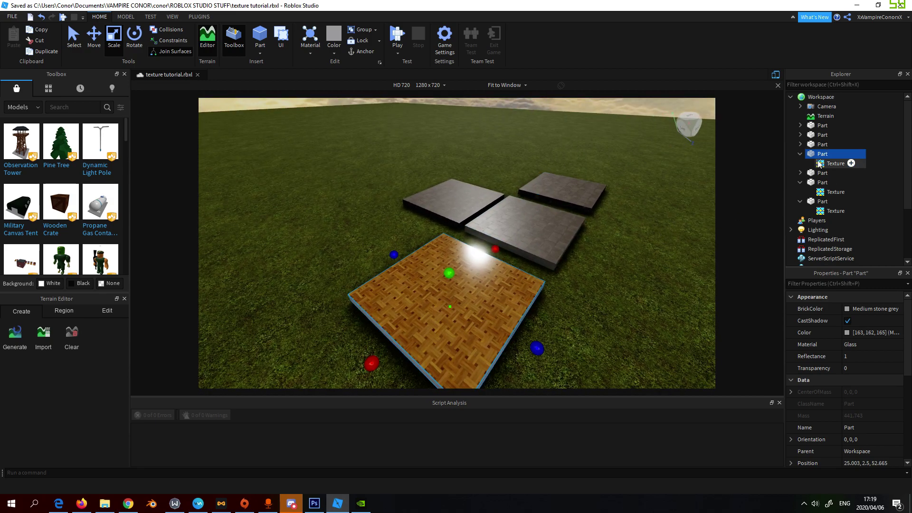
- Copy the asset ID from the wooden slab's Texture and delete that Texture object
click(834, 163)
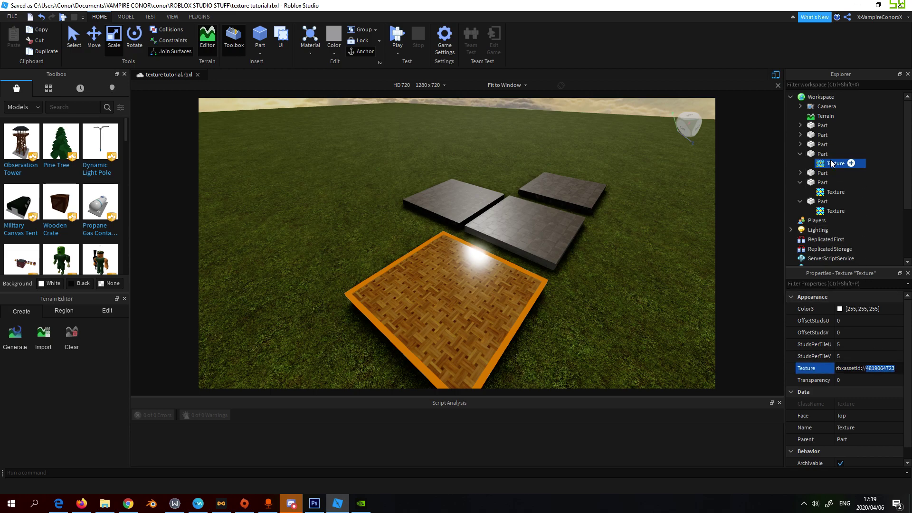
key(Return)
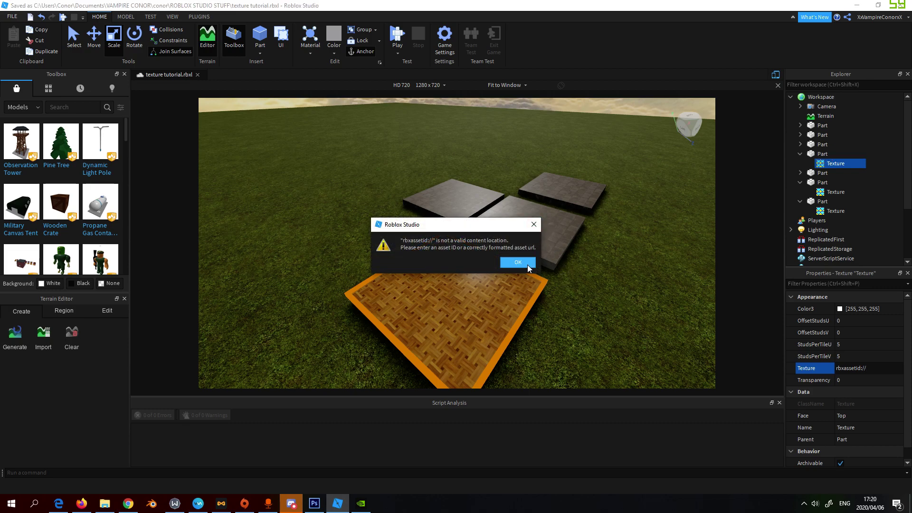
click(518, 262)
click(822, 154)
click(821, 165)
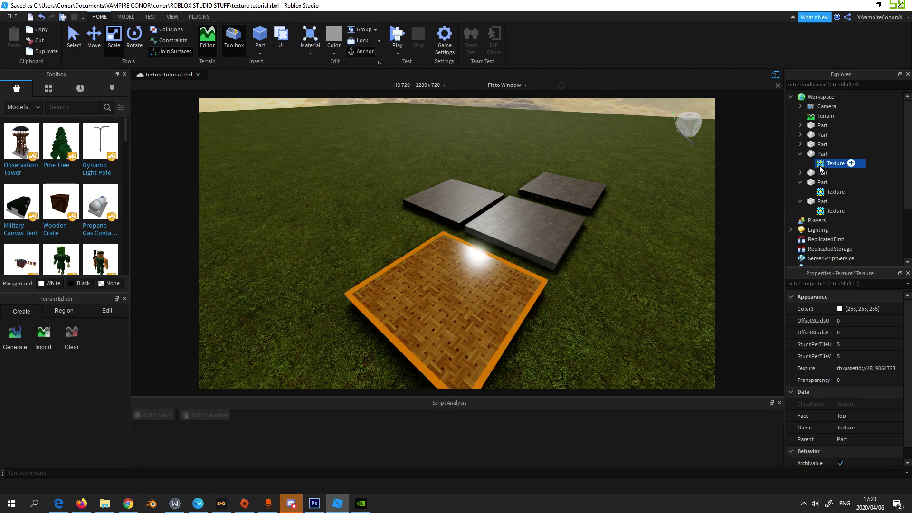
key(Delete)
click(481, 285)
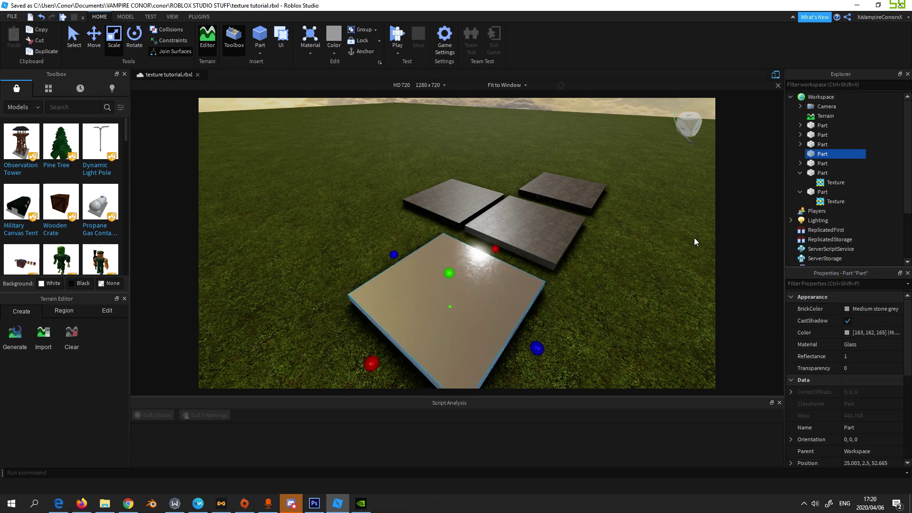
click(834, 154)
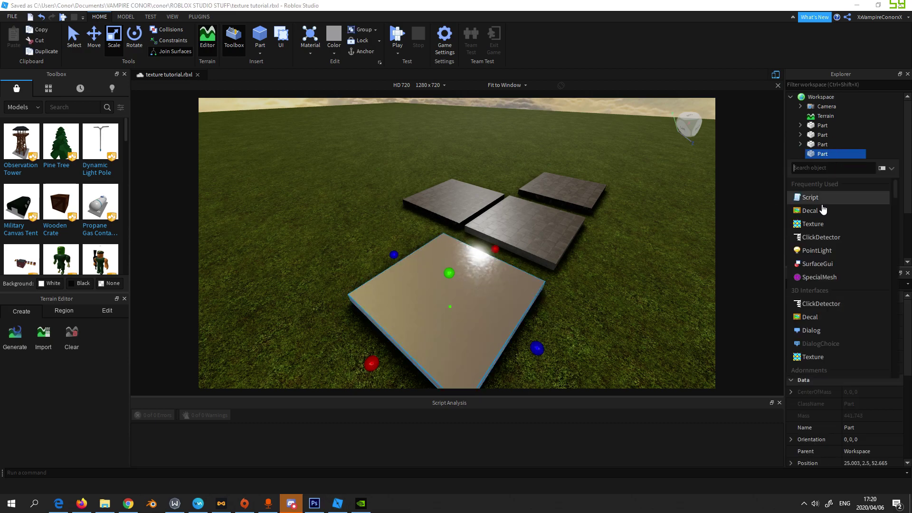
click(810, 210)
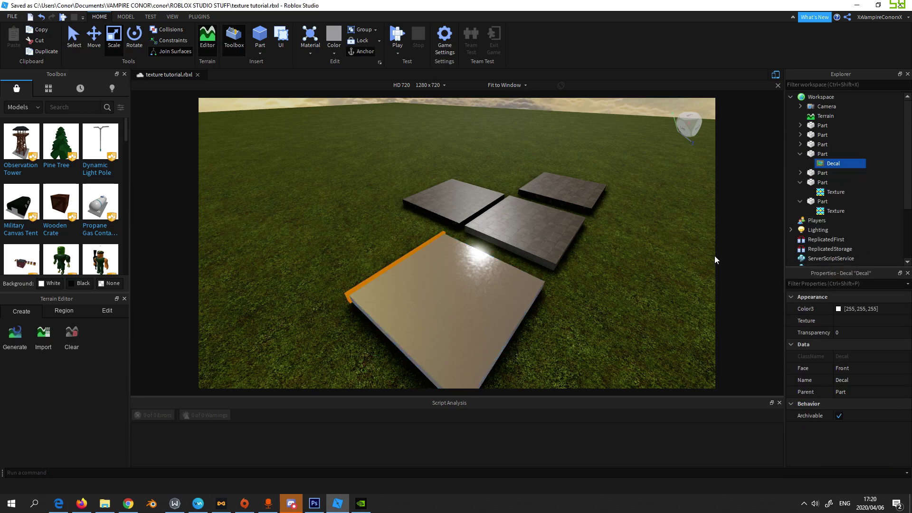
click(459, 274)
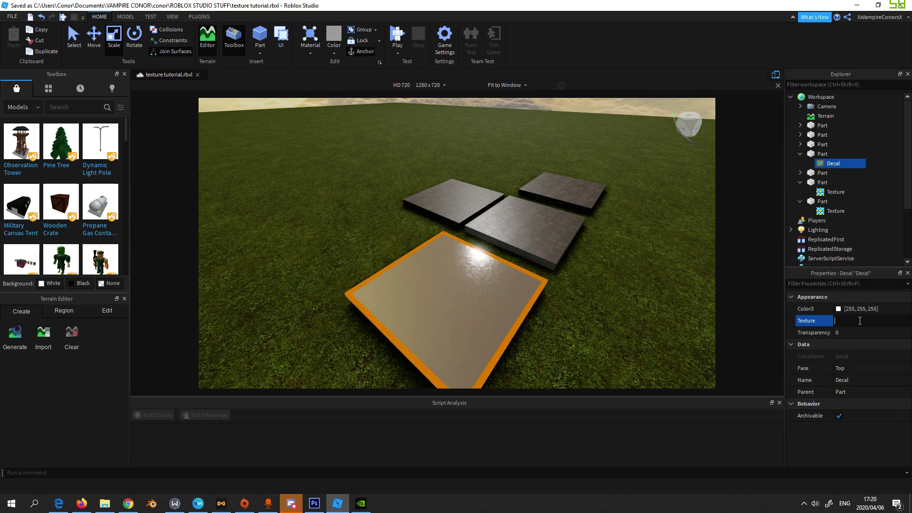
key(Return)
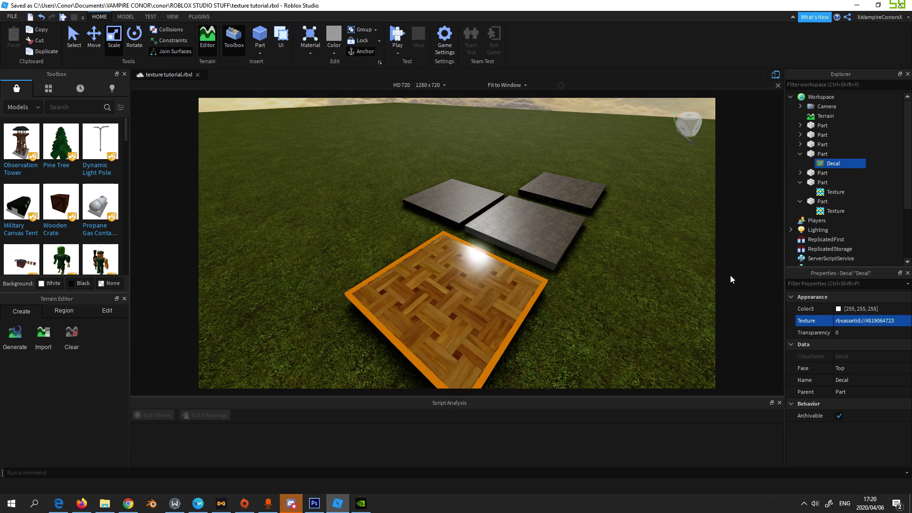
right_drag(711, 269, 702, 267)
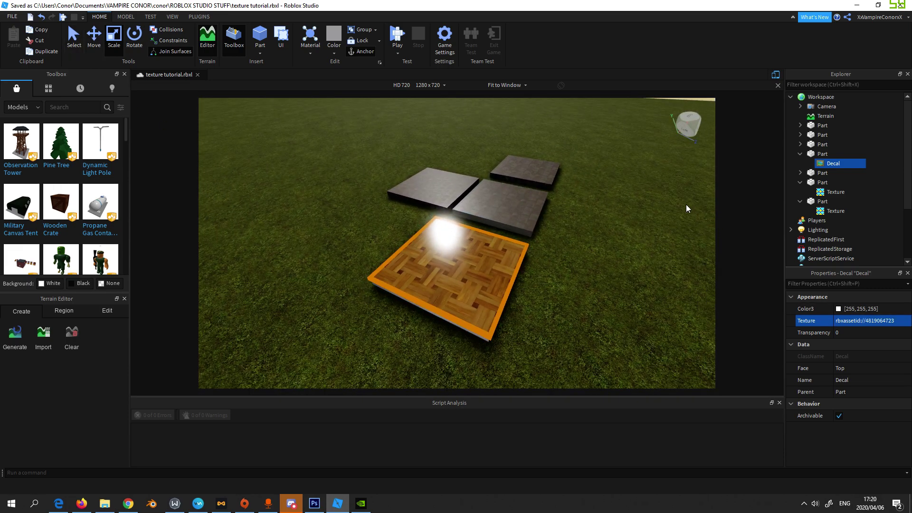
- Stretch the wooden decal slab to a long strip to compare the decal, and shrink it back to roughly square
click(822, 153)
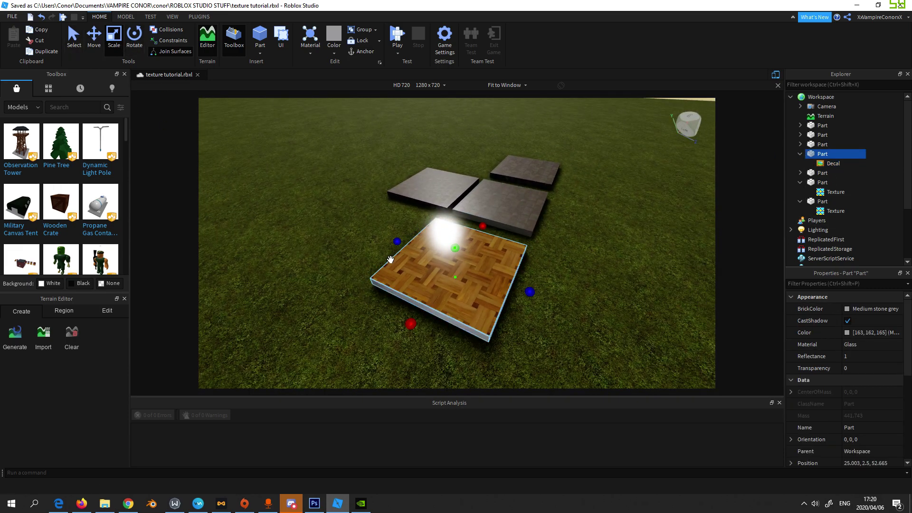
click(394, 242)
click(413, 252)
drag(397, 242, 259, 171)
scroll(383, 197, up, 10)
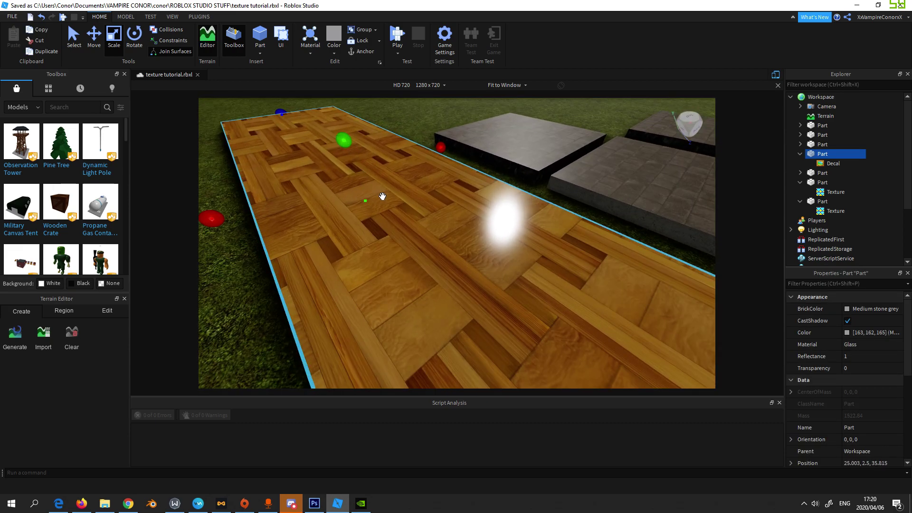
scroll(383, 197, down, 10)
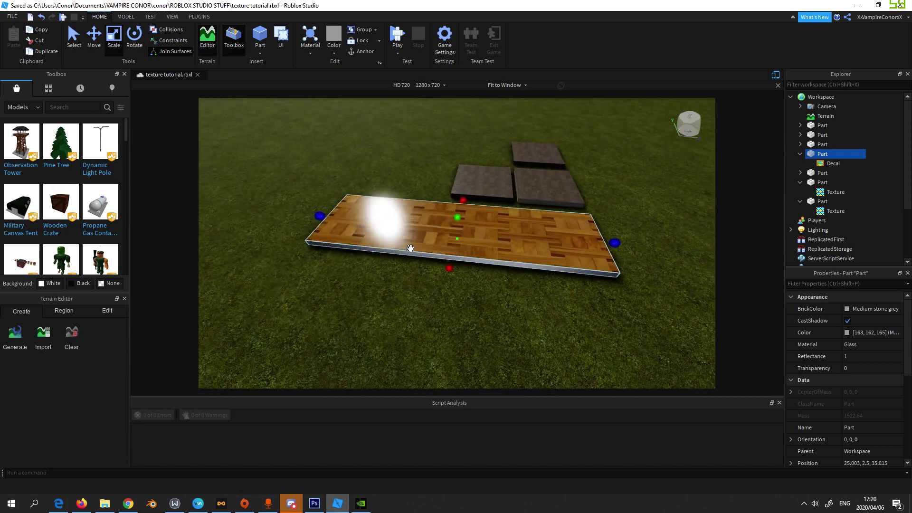
drag(316, 216, 499, 233)
- Inspect the tiled Texture on the separate transparent overlay slab and compare it with the wooden decal slab
click(831, 192)
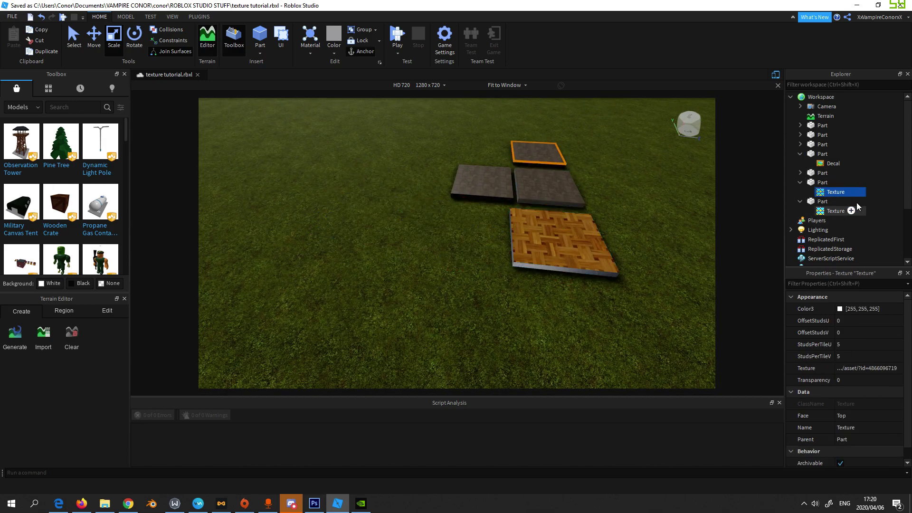
right_drag(692, 222, 664, 183)
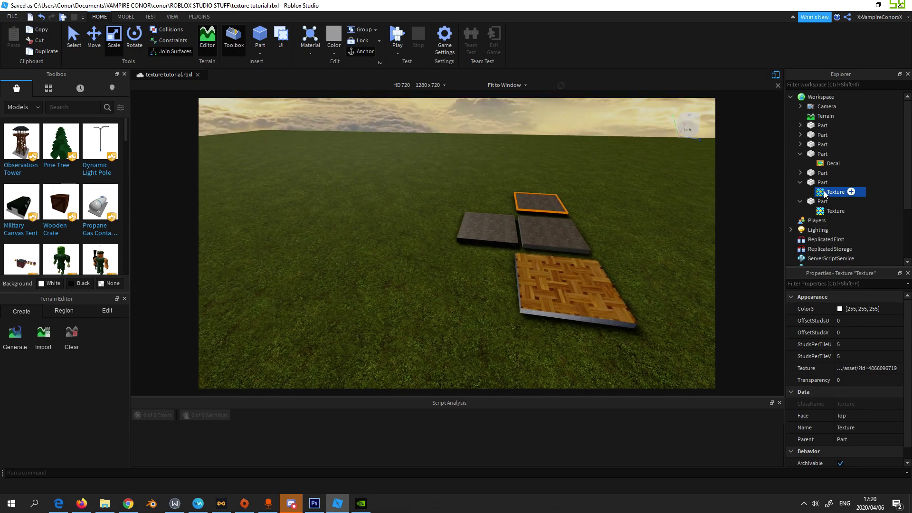
key(f)
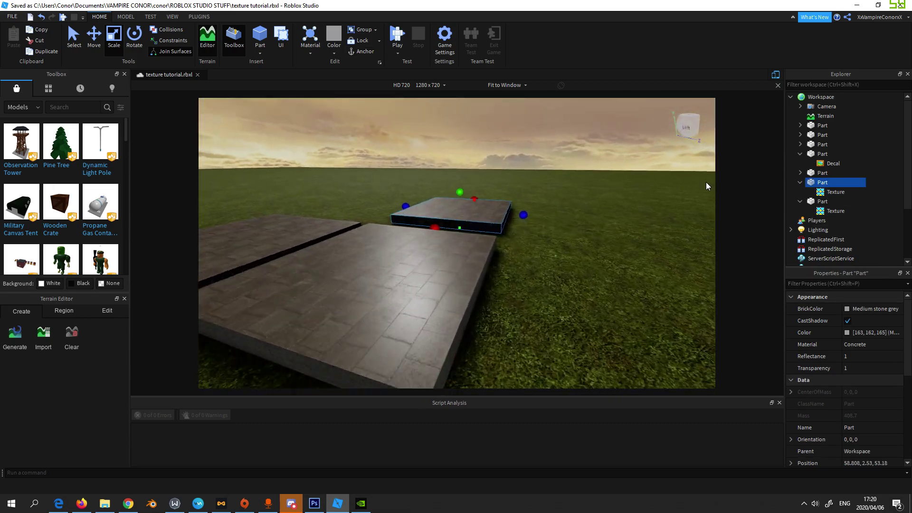
right_drag(706, 183, 706, 181)
scroll(706, 182, down, 6)
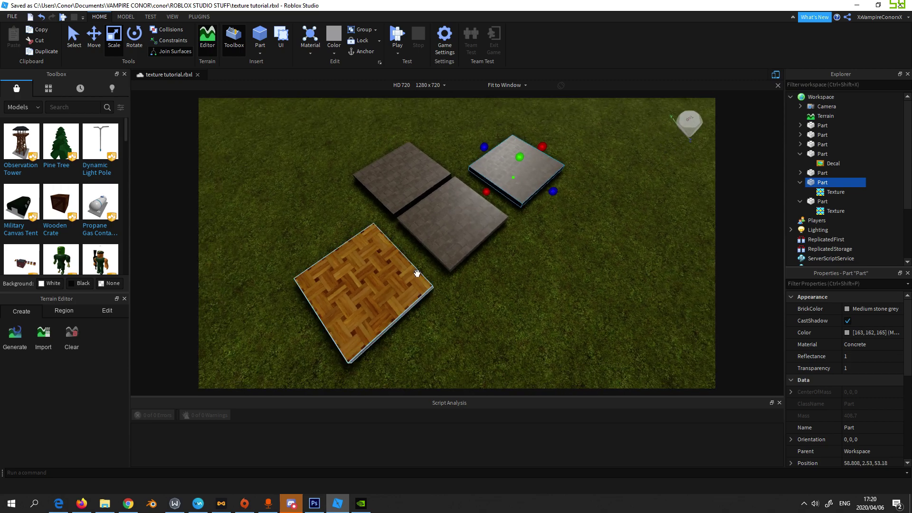
- Lengthen the wooden decal slab along its Z axis, stretching the decal pattern
click(416, 274)
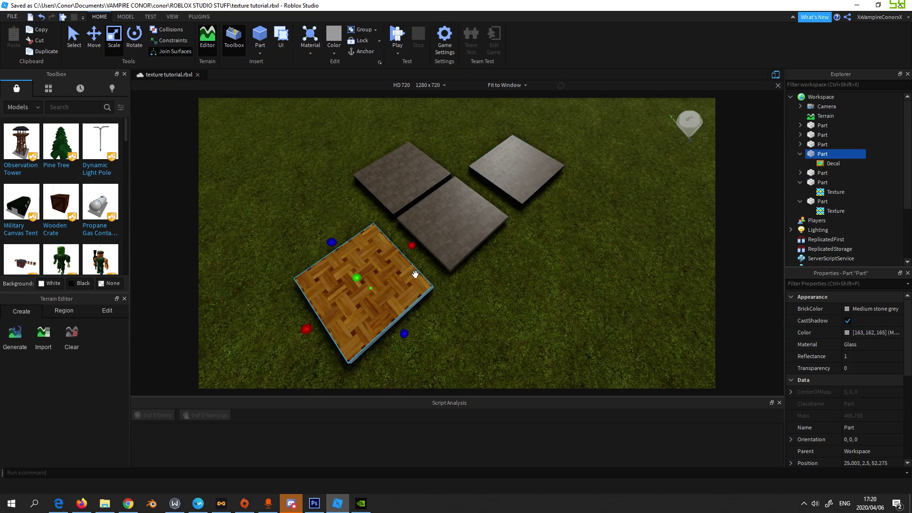
click(463, 218)
click(335, 267)
drag(335, 245, 306, 211)
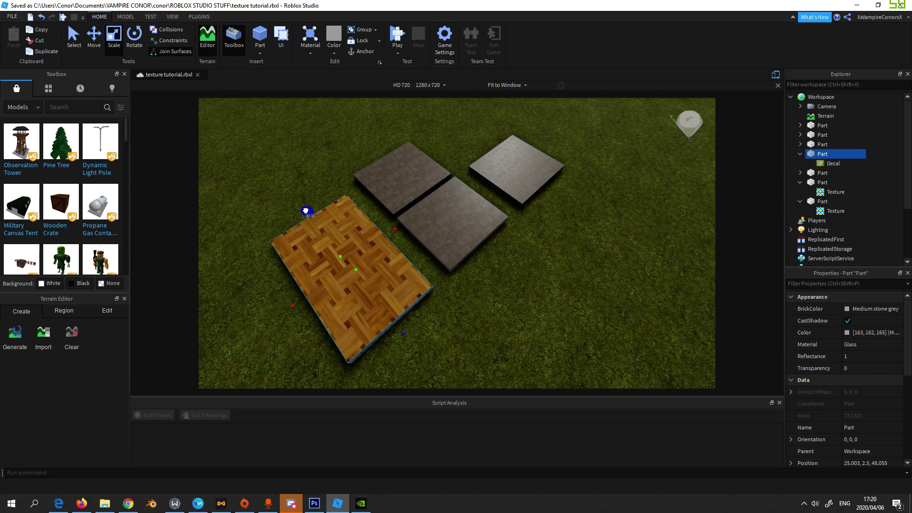
- Examine the reflections on the three concrete sidewalk slabs from several viewing angles
key(d)
right_drag(638, 173, 623, 177)
key(a)
key(d)
key(d)
key(w)
key(s)
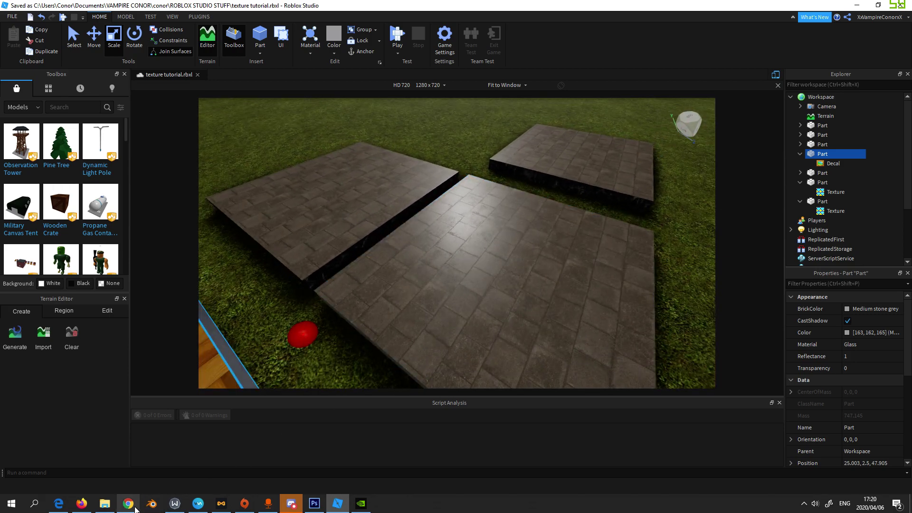
- Switch to Chrome and review the first "After" example in the "How to make a specular map effect" tutorial
click(135, 510)
scroll(332, 304, down, 2)
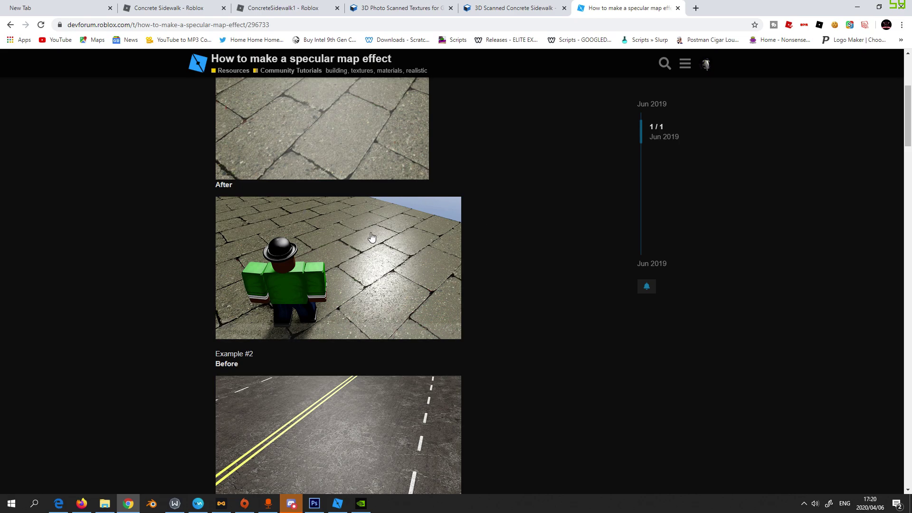
- Review the before and after examples and the Option A Photoshop instructions in the "How to make a specular map effect" tutorial
scroll(408, 192, up, 4)
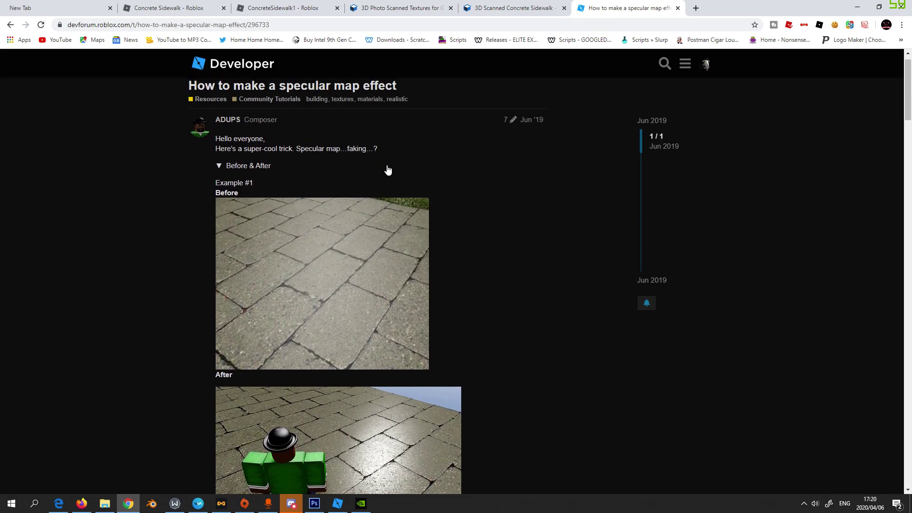
scroll(364, 169, up, 1)
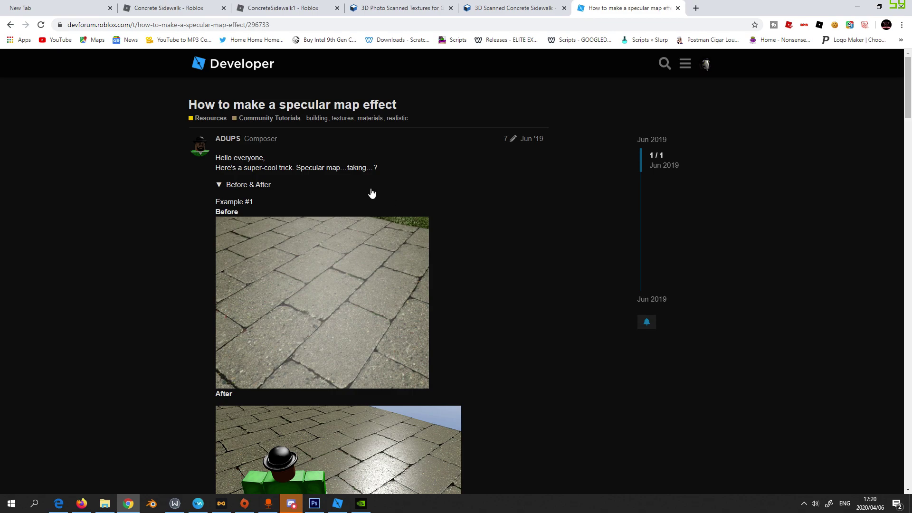
scroll(372, 193, down, 10)
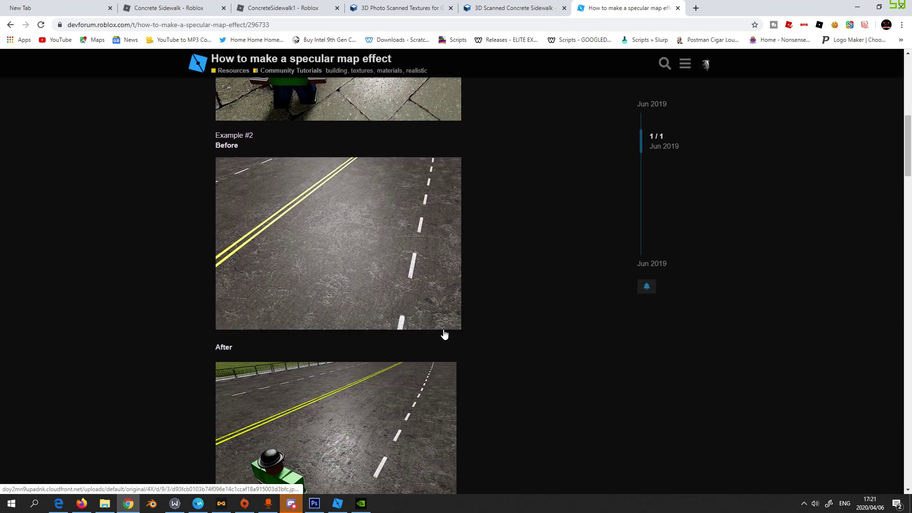
scroll(489, 361, down, 8)
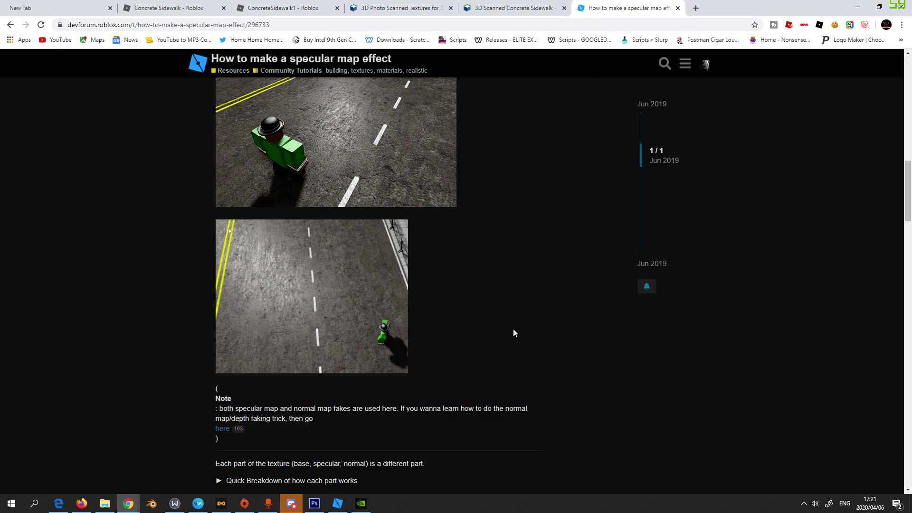
scroll(475, 314, down, 3)
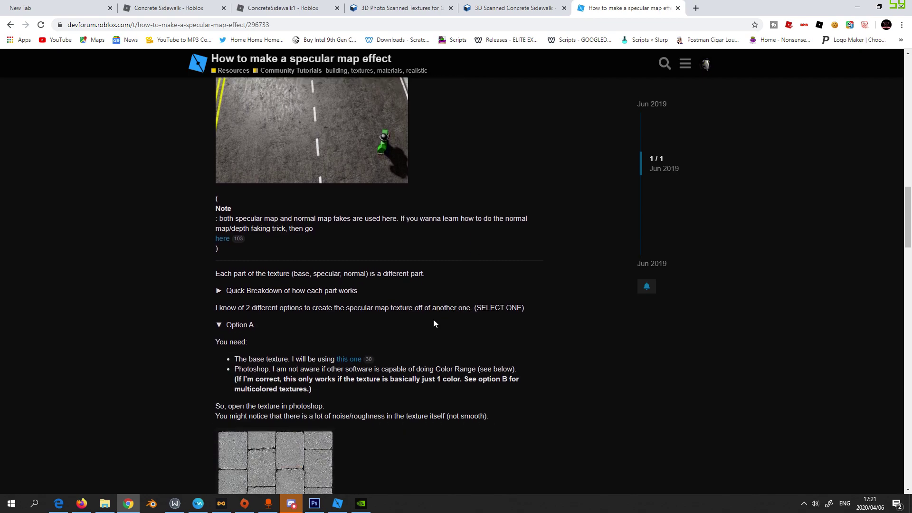
scroll(432, 326, down, 3)
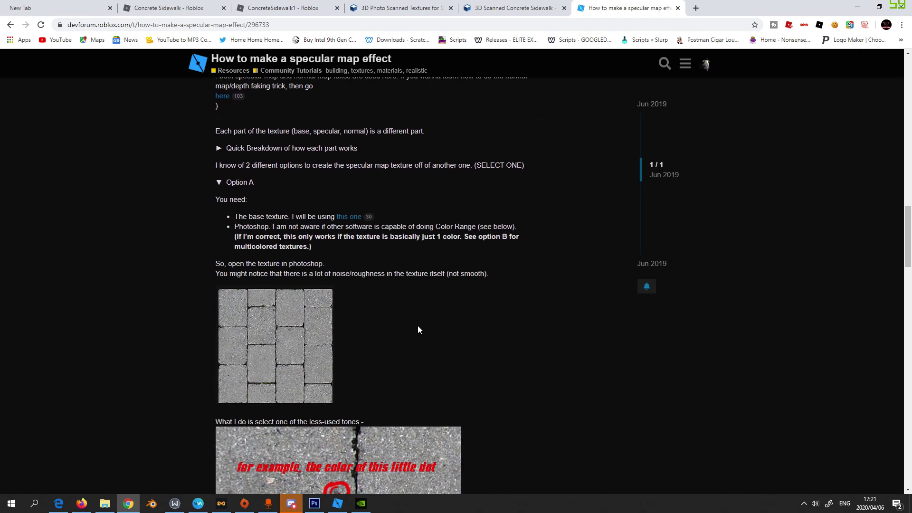
scroll(407, 312, up, 4)
scroll(400, 307, down, 10)
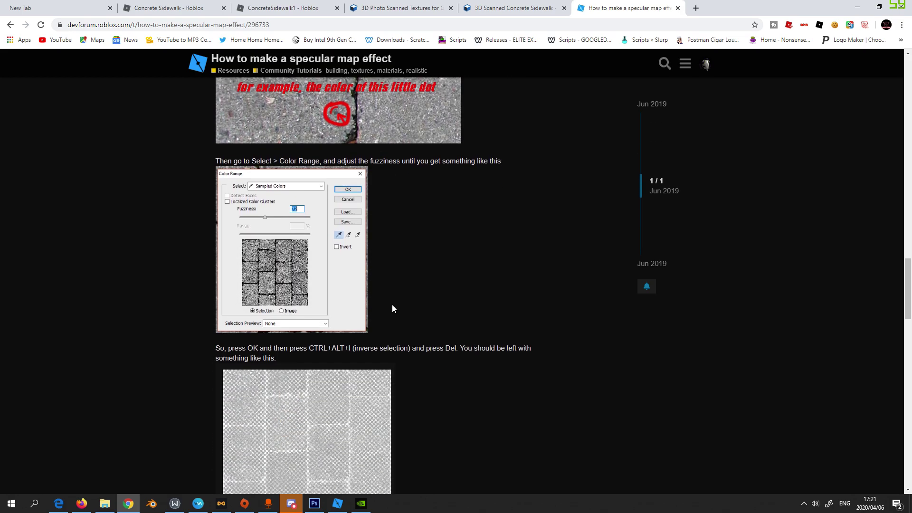
scroll(449, 326, up, 10)
scroll(449, 326, up, 15)
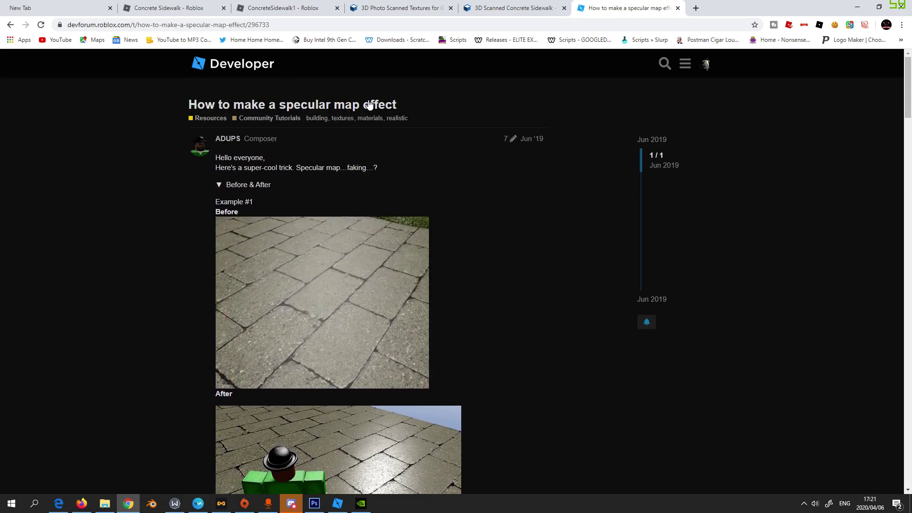
scroll(540, 263, down, 8)
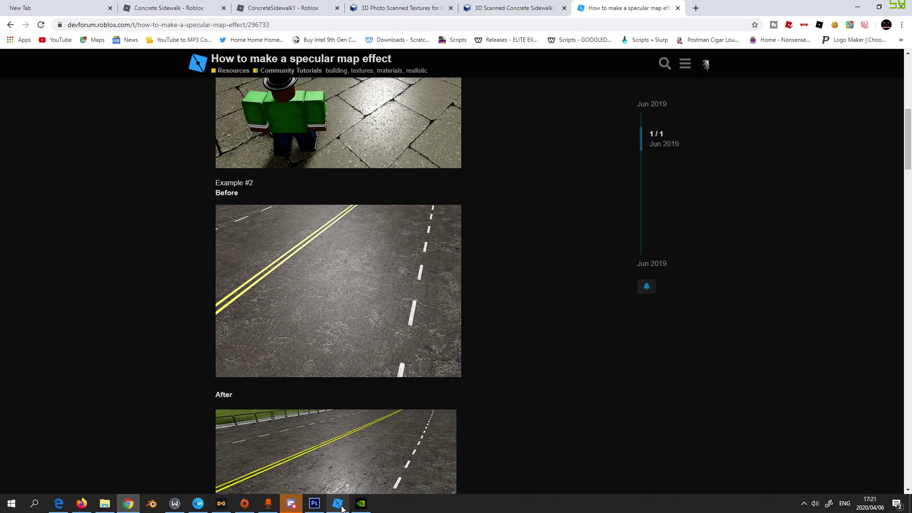
- Switch to Roblox Studio and examine the specular reflections on the concrete sidewalk slabs up close and from above
click(342, 509)
scroll(423, 322, up, 5)
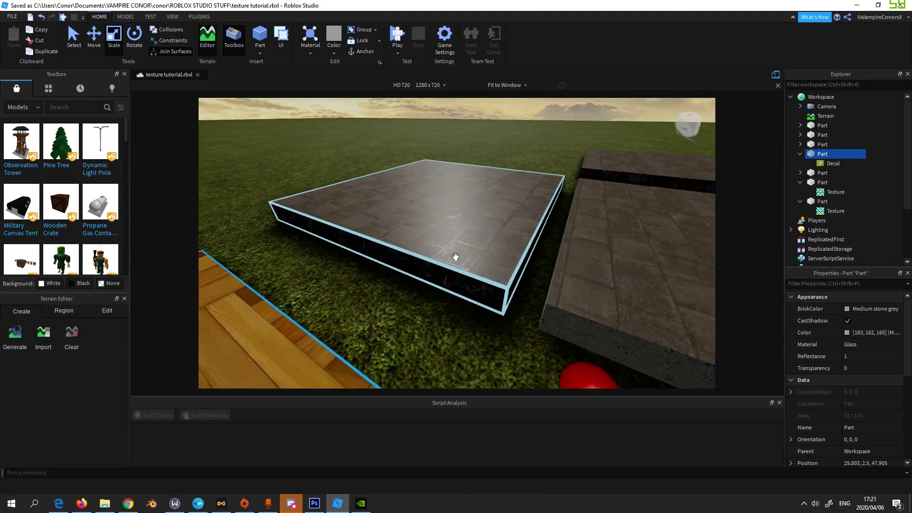
scroll(456, 257, up, 5)
scroll(329, 213, up, 3)
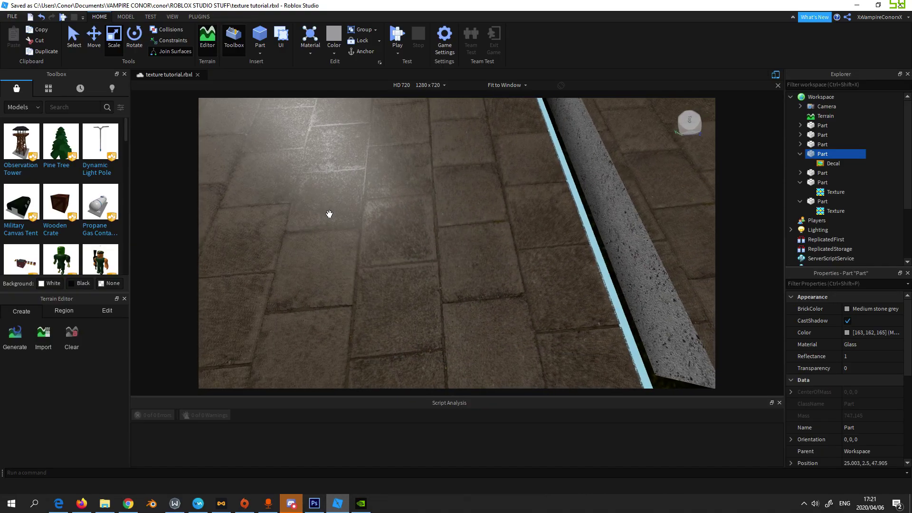
right_drag(329, 214, 329, 216)
scroll(503, 164, down, 10)
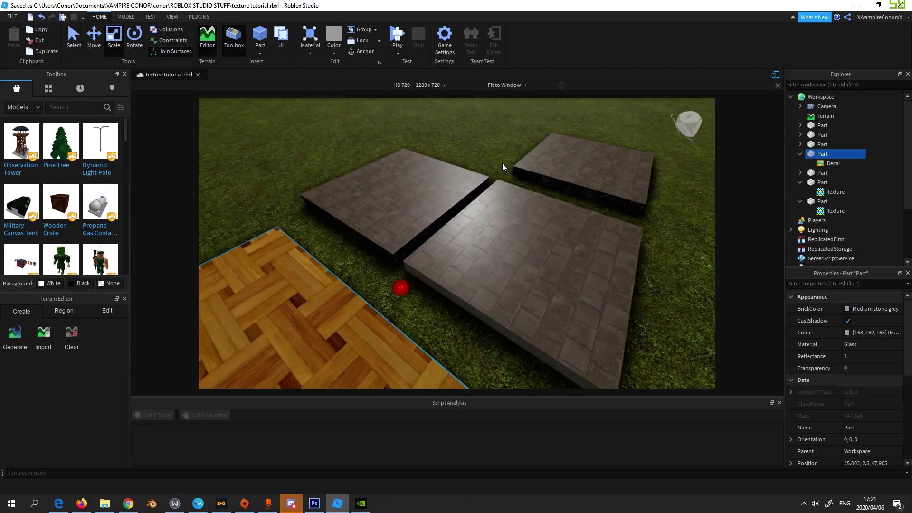
scroll(502, 164, up, 6)
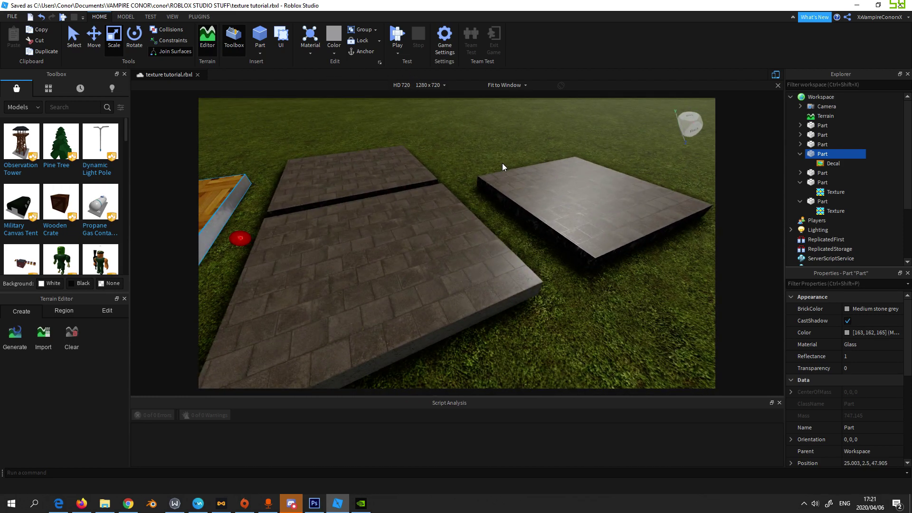
right_drag(500, 164, 494, 152)
scroll(503, 163, down, 6)
- Deselect the wooden slab and compare the sidewalk slabs' reflections from distant, low and overhead viewpoints
click(492, 152)
scroll(491, 151, up, 5)
scroll(493, 152, down, 6)
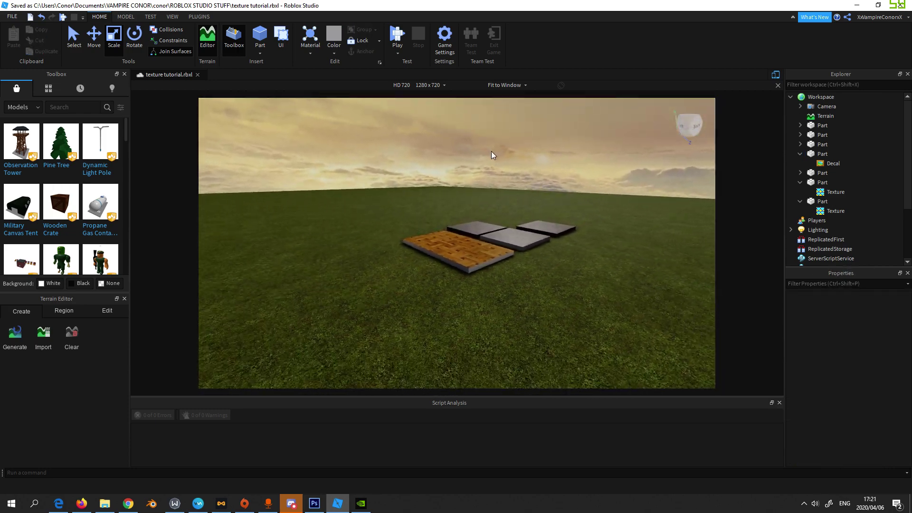
scroll(491, 151, up, 3)
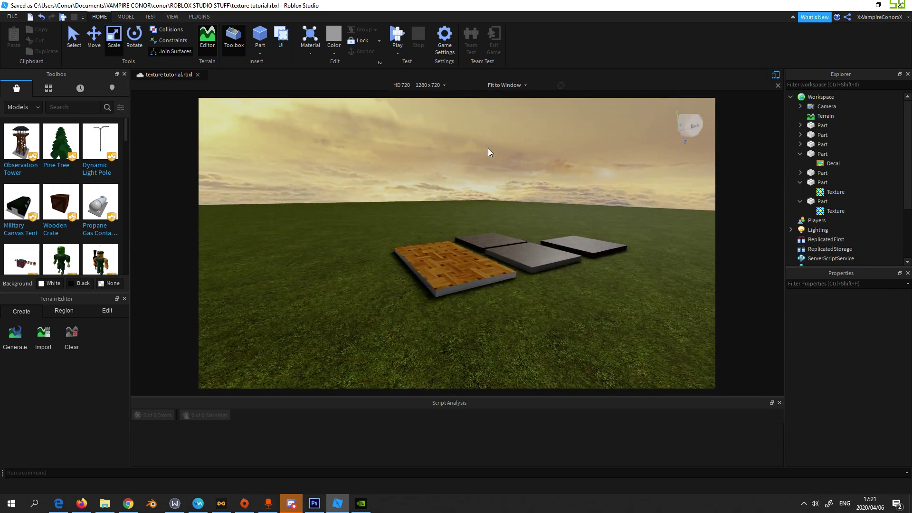
scroll(480, 151, up, 6)
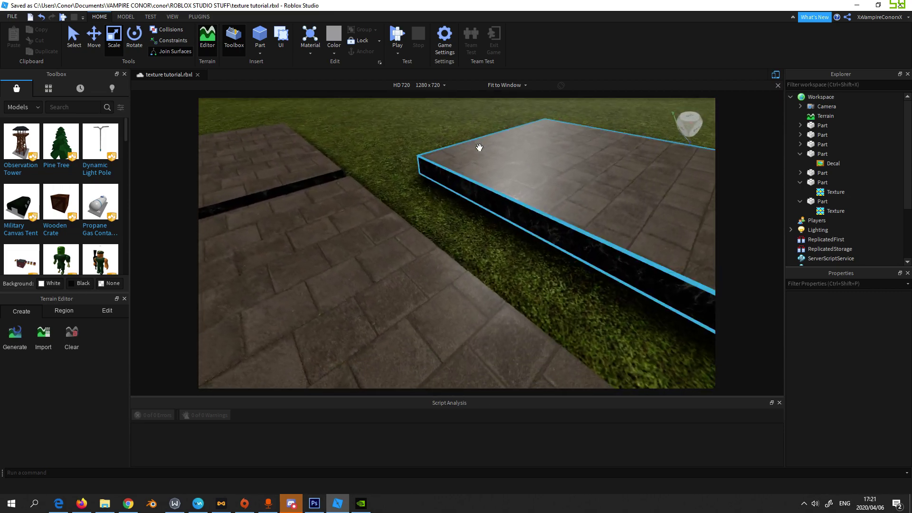
right_drag(480, 148, 479, 149)
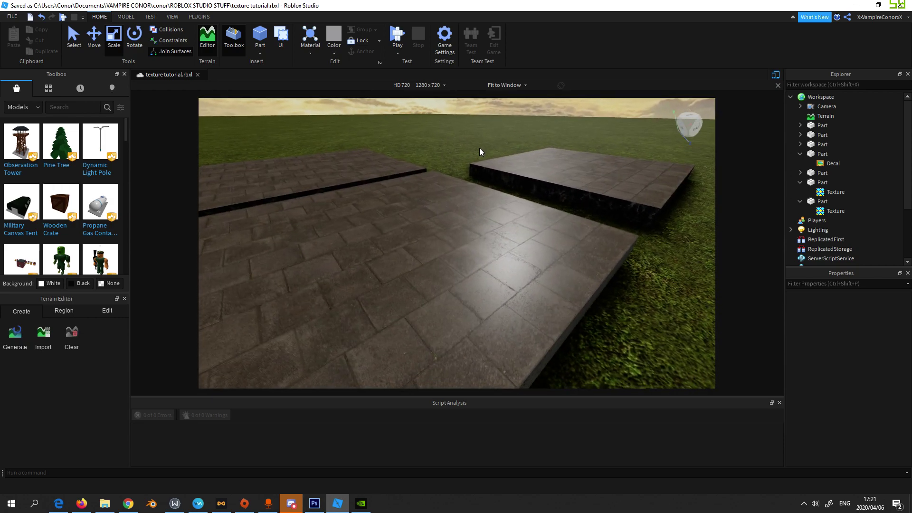
right_drag(480, 148, 477, 147)
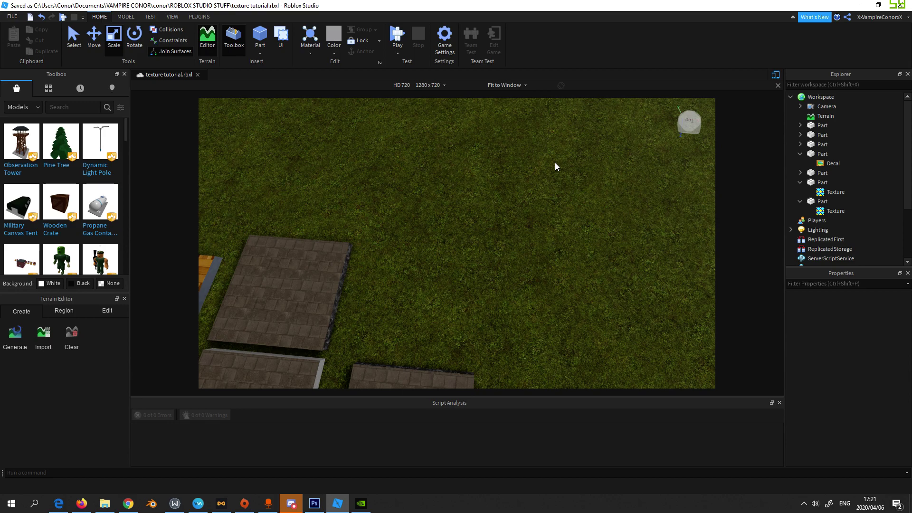
right_drag(555, 163, 553, 165)
key(w)
scroll(553, 165, down, 3)
scroll(553, 165, up, 2)
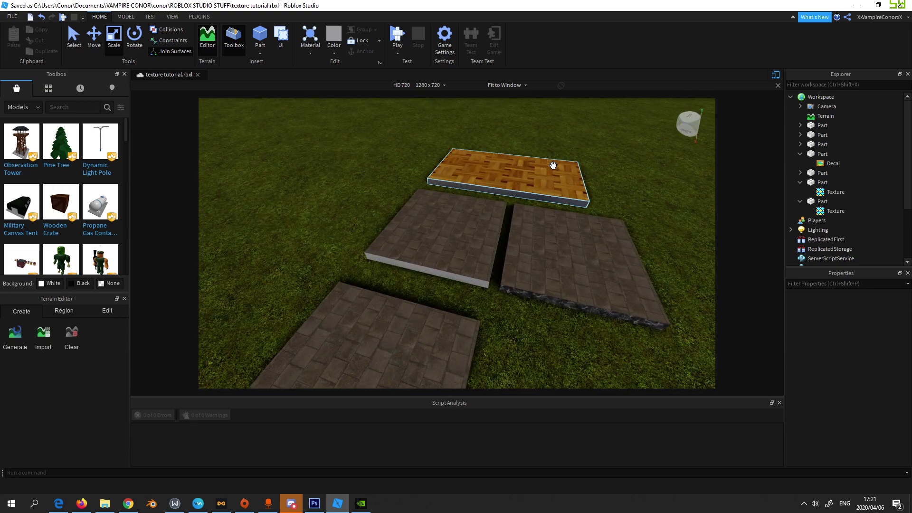